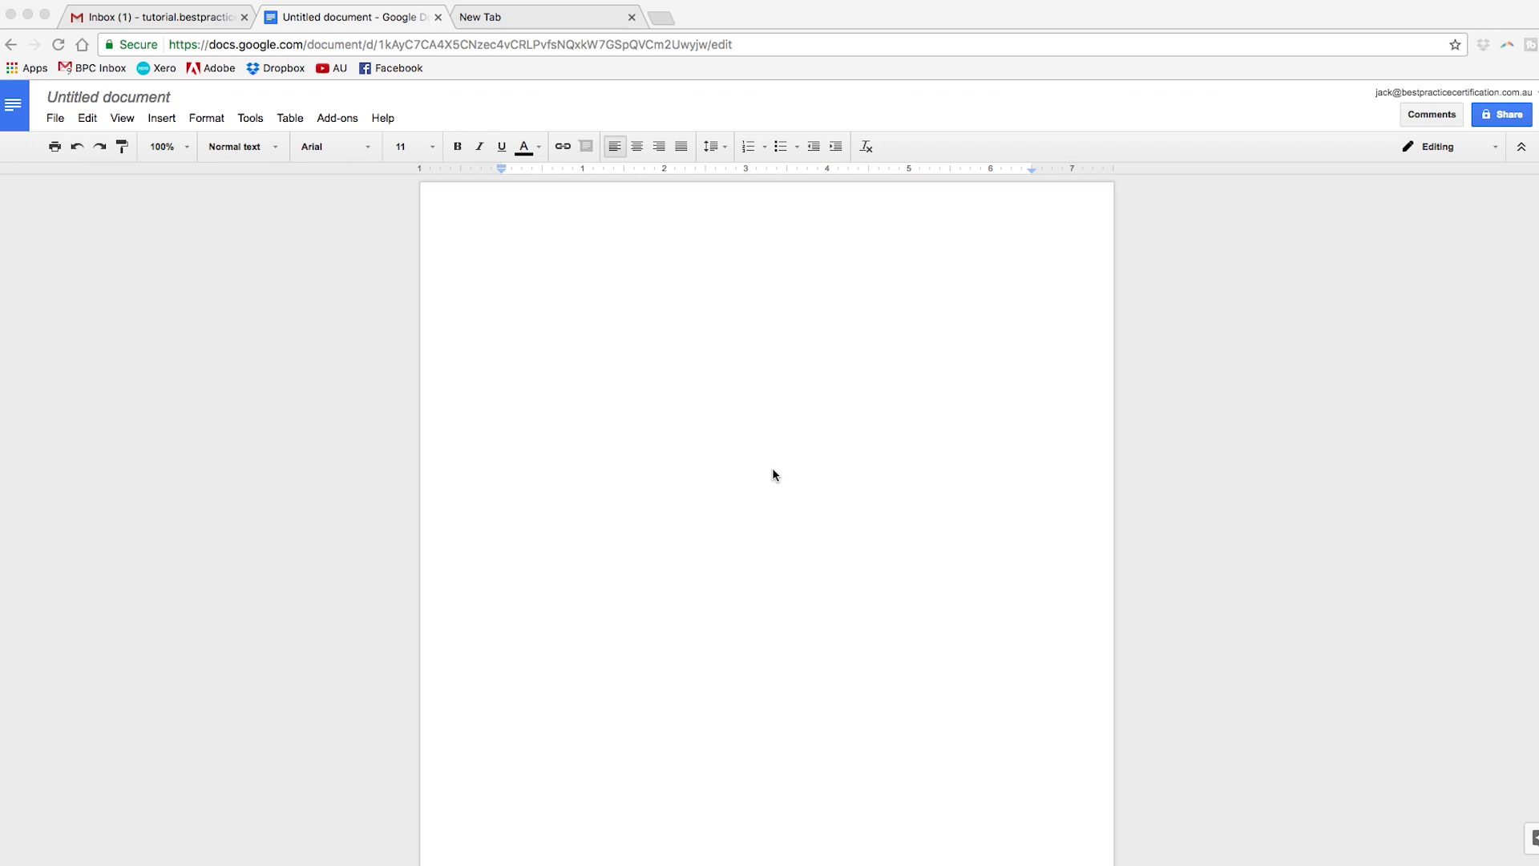
Insert a one-row, three-column table at the top of the blank document
left_click(667, 378)
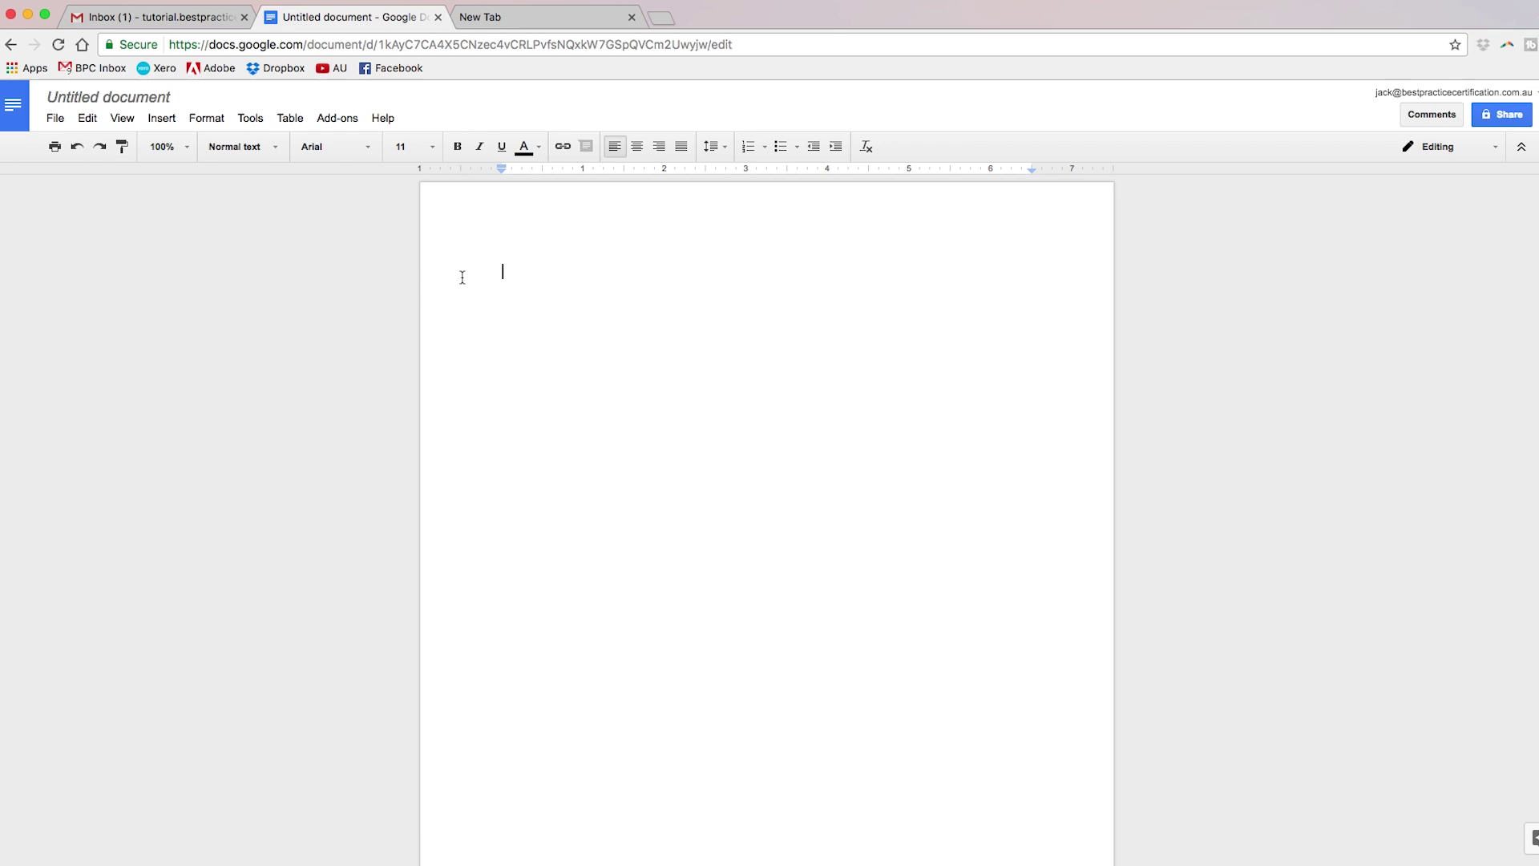
left_click(290, 121)
mouse_move(324, 148)
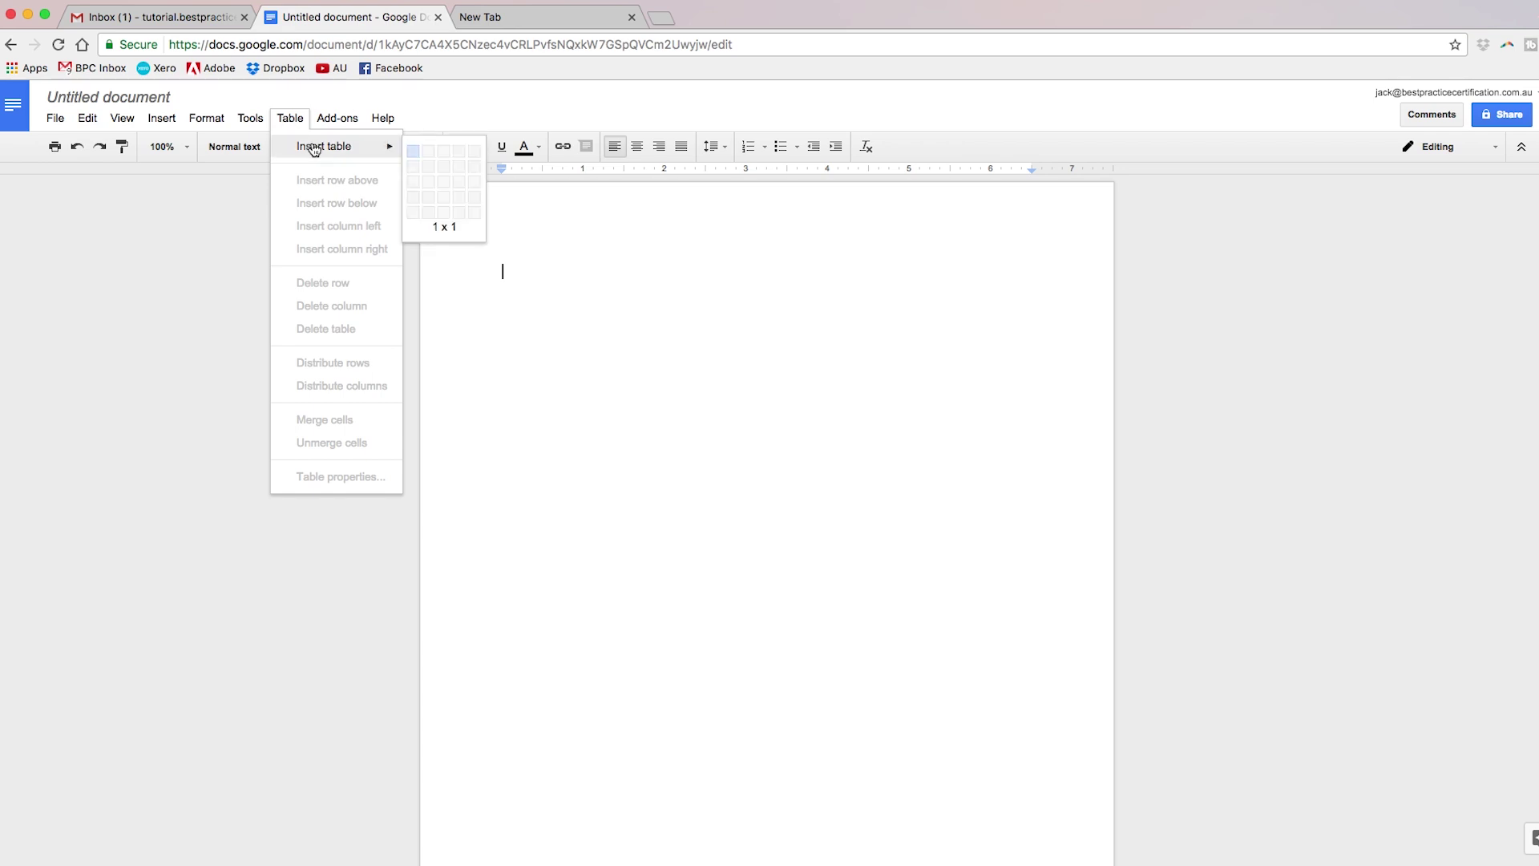
left_click(441, 153)
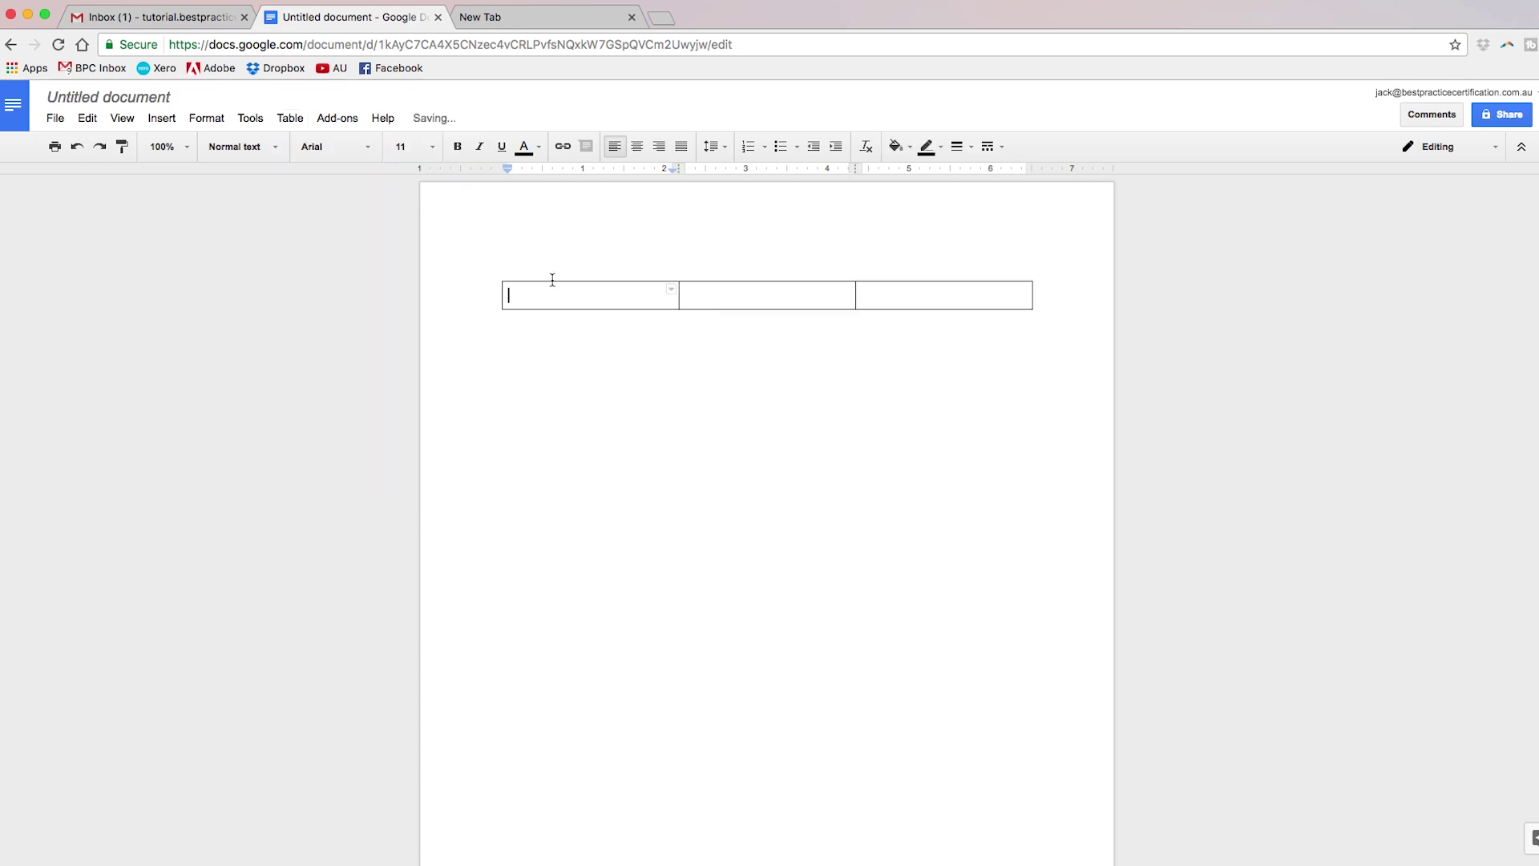
left_click(993, 302)
left_click_drag(993, 301, 633, 278)
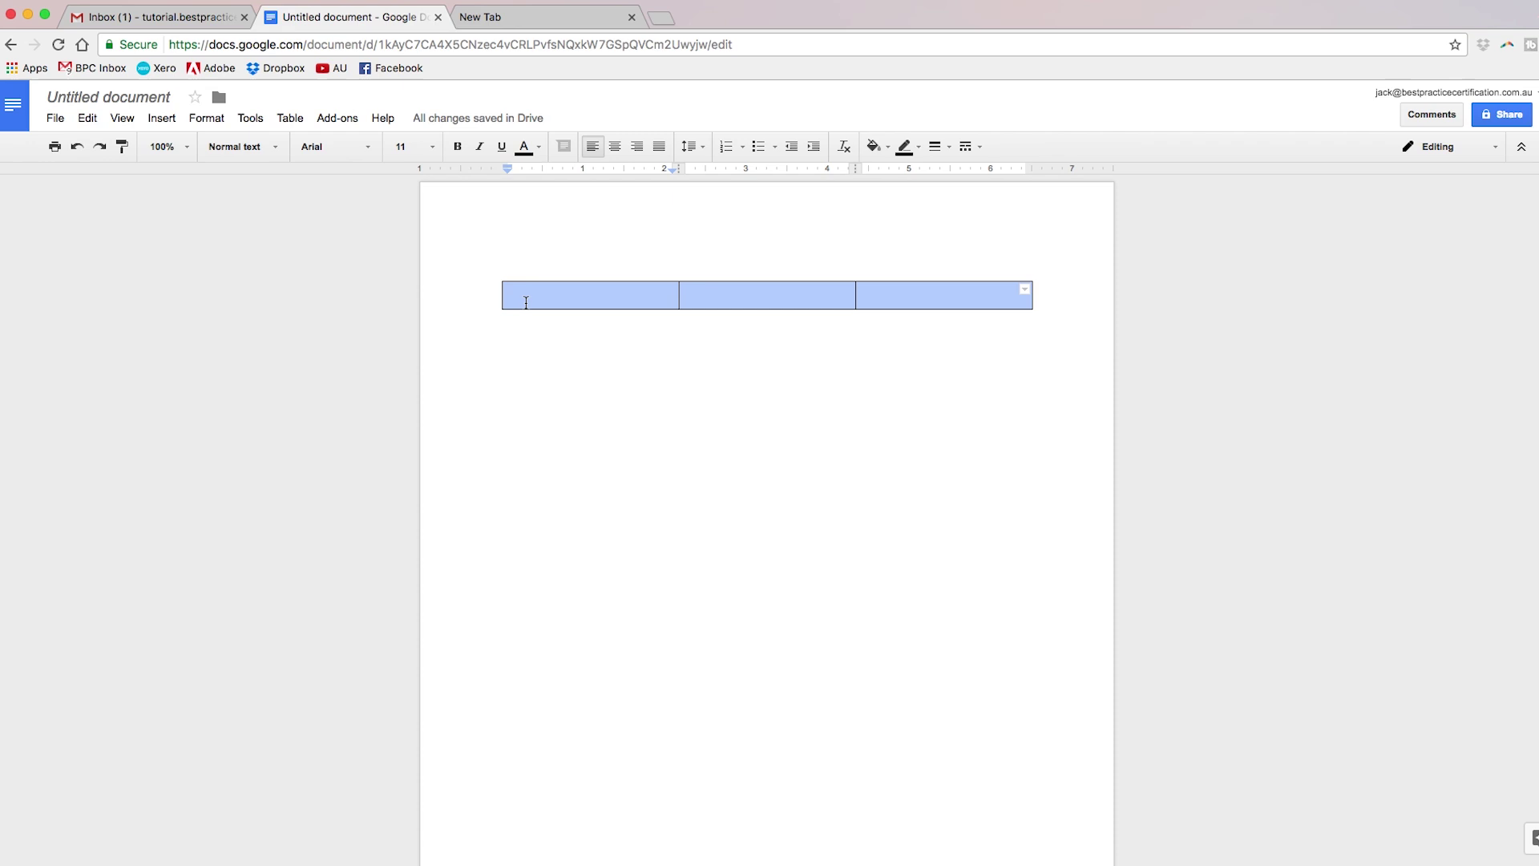
left_click_drag(526, 296, 819, 315)
left_click(632, 313)
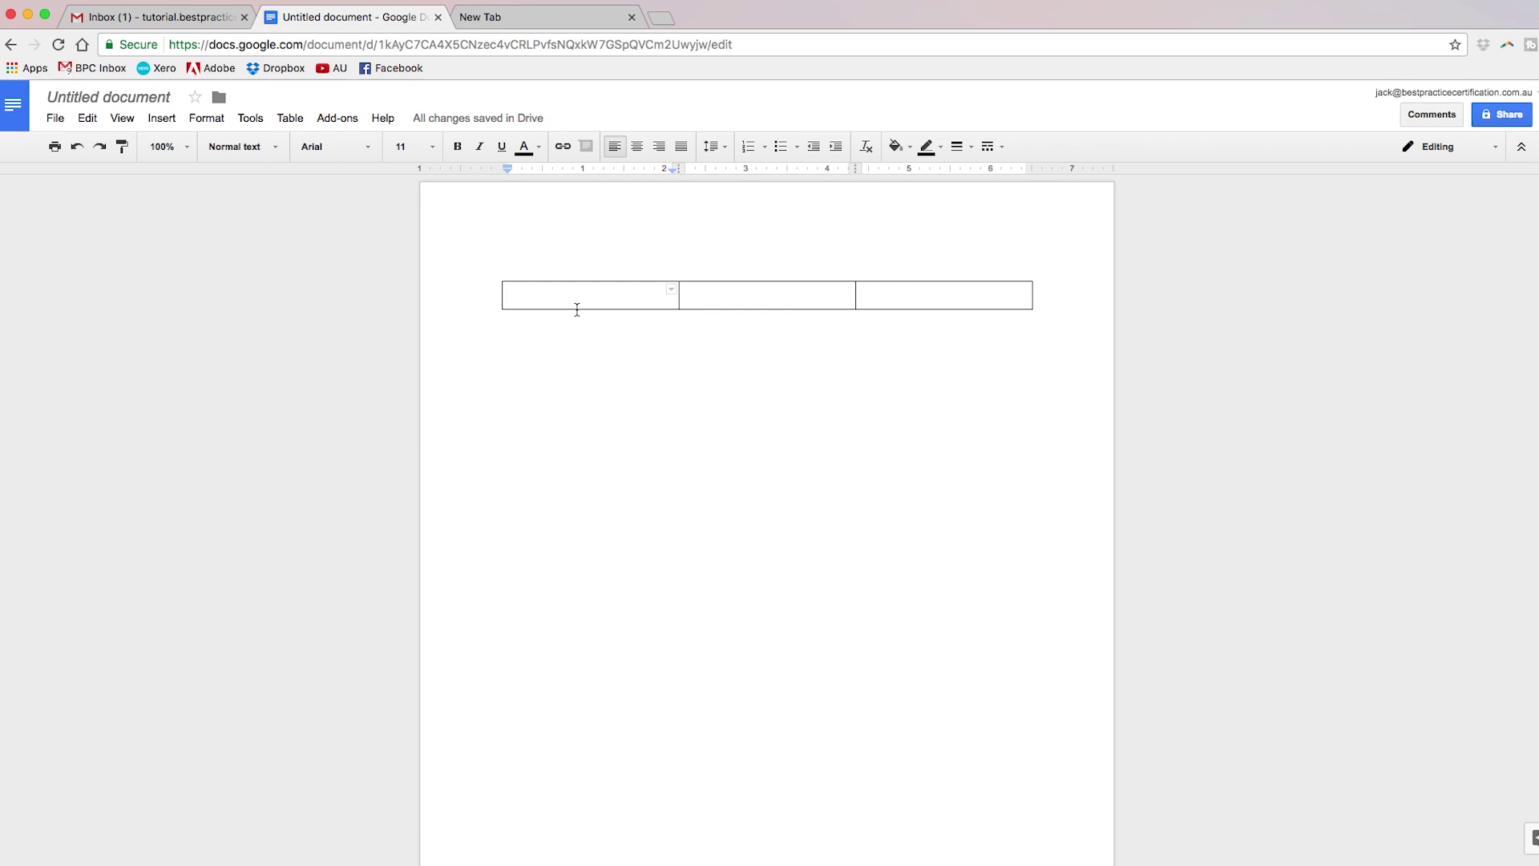
Upload the YOUR LOGO shield image into the first table cell via Insert > Image
left_click(168, 119)
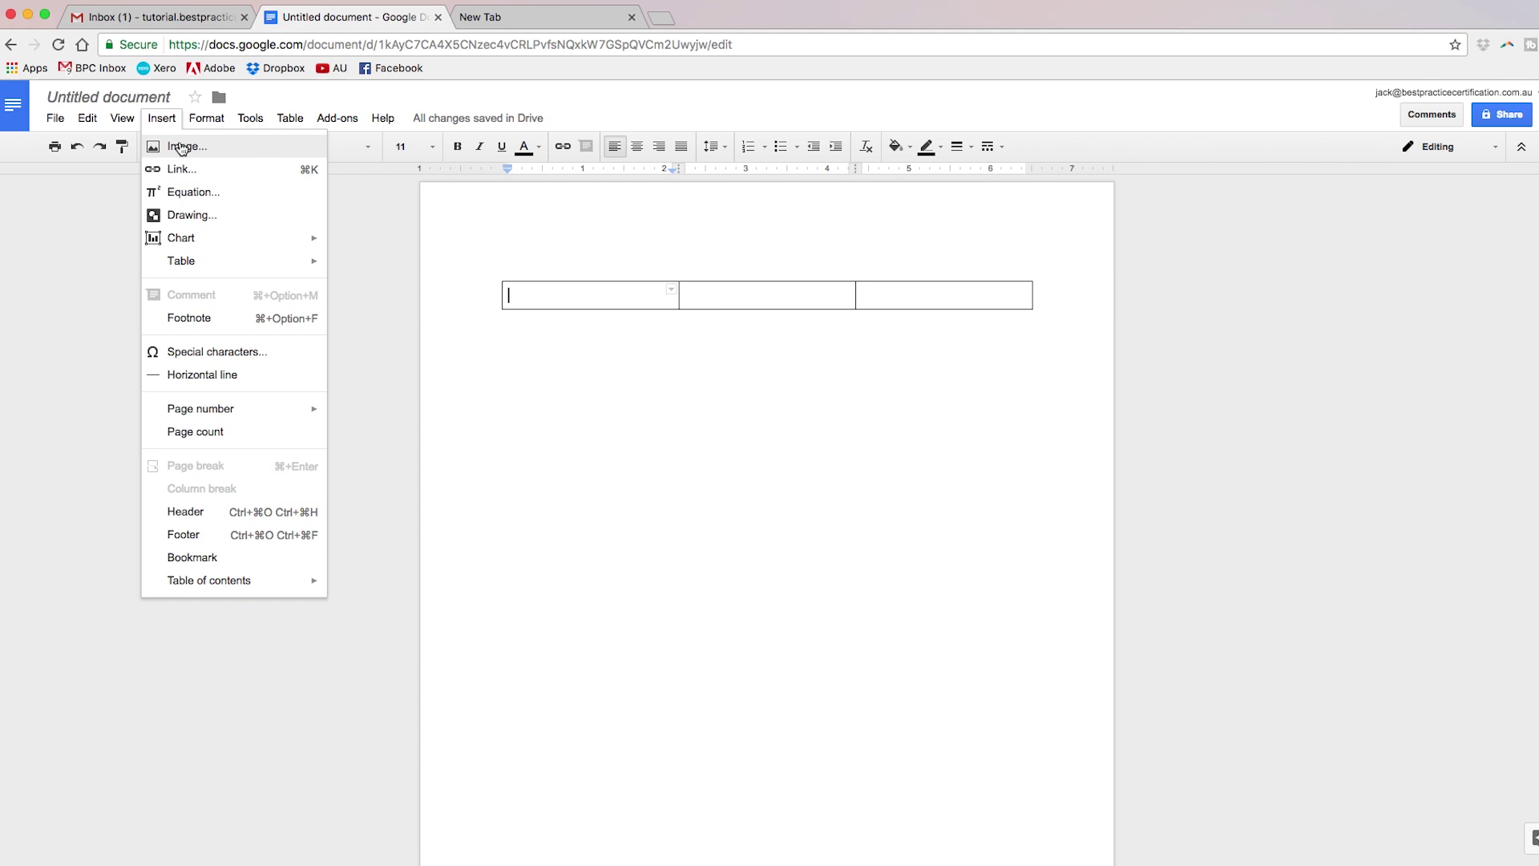
left_click(182, 148)
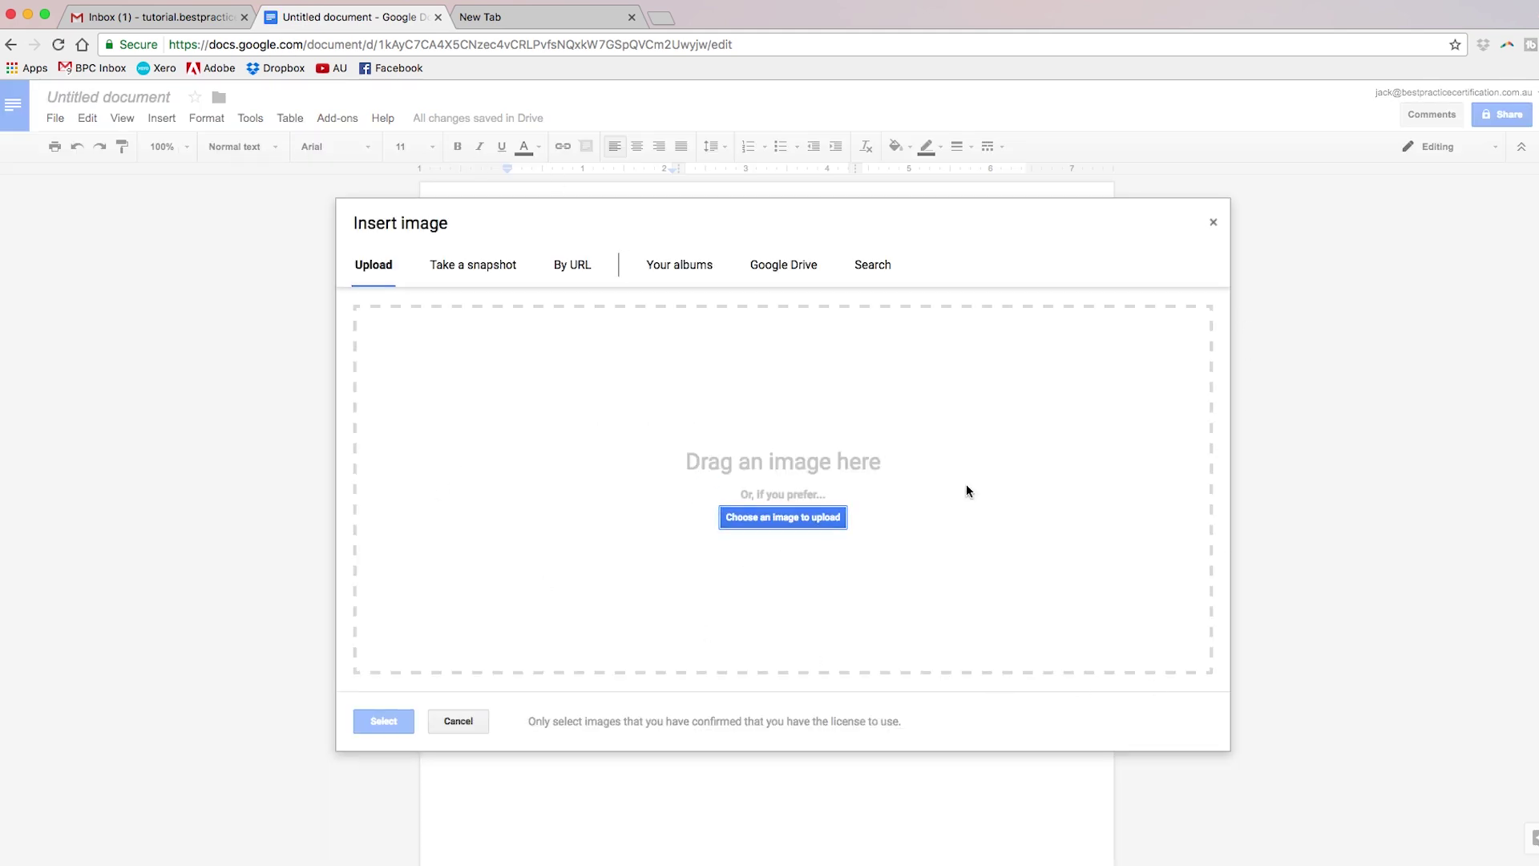
left_click(805, 517)
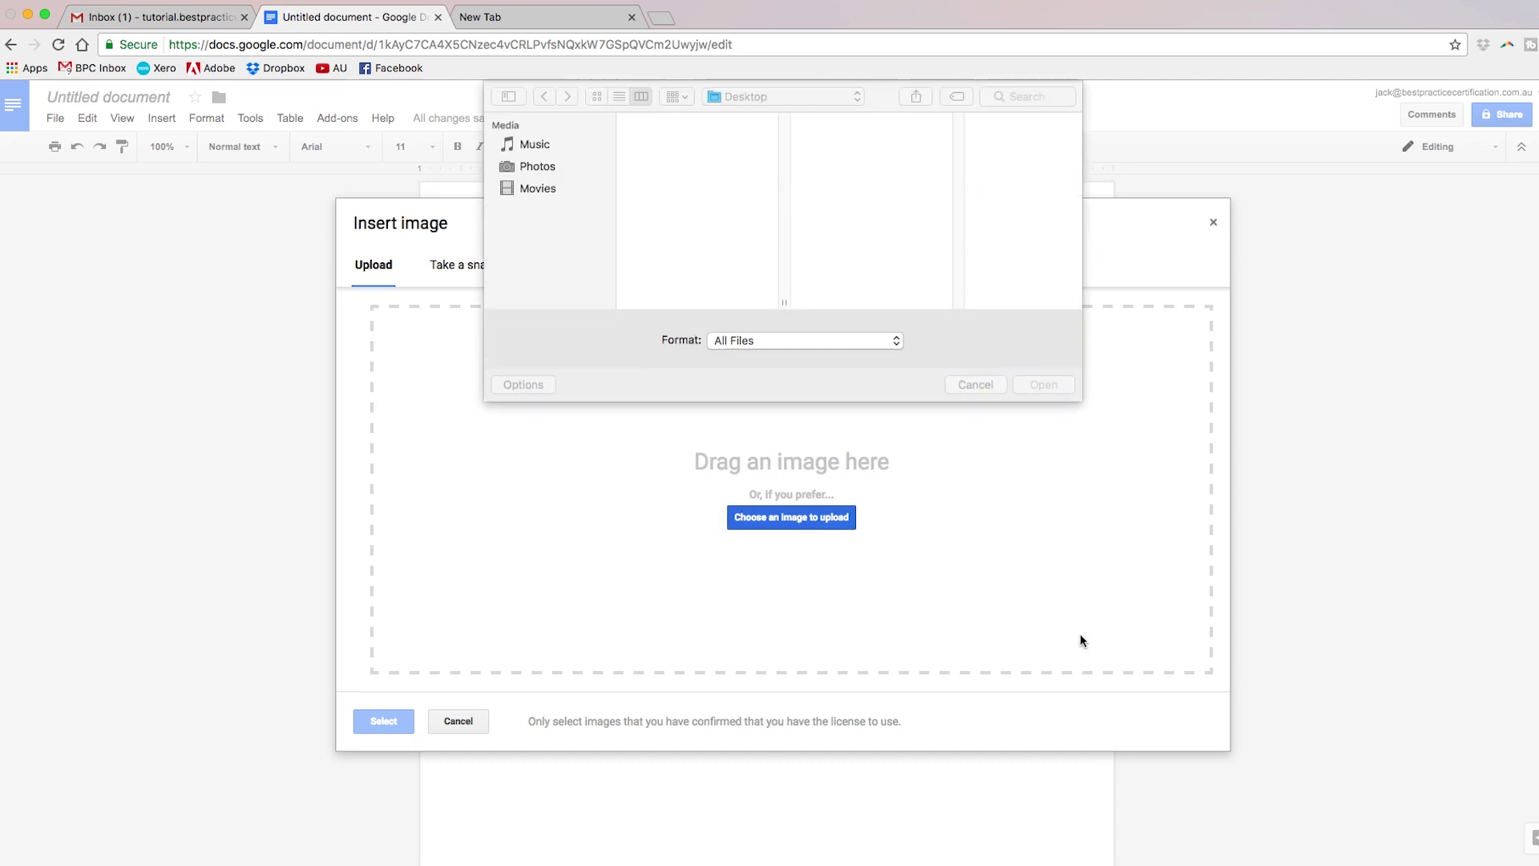
left_click(975, 384)
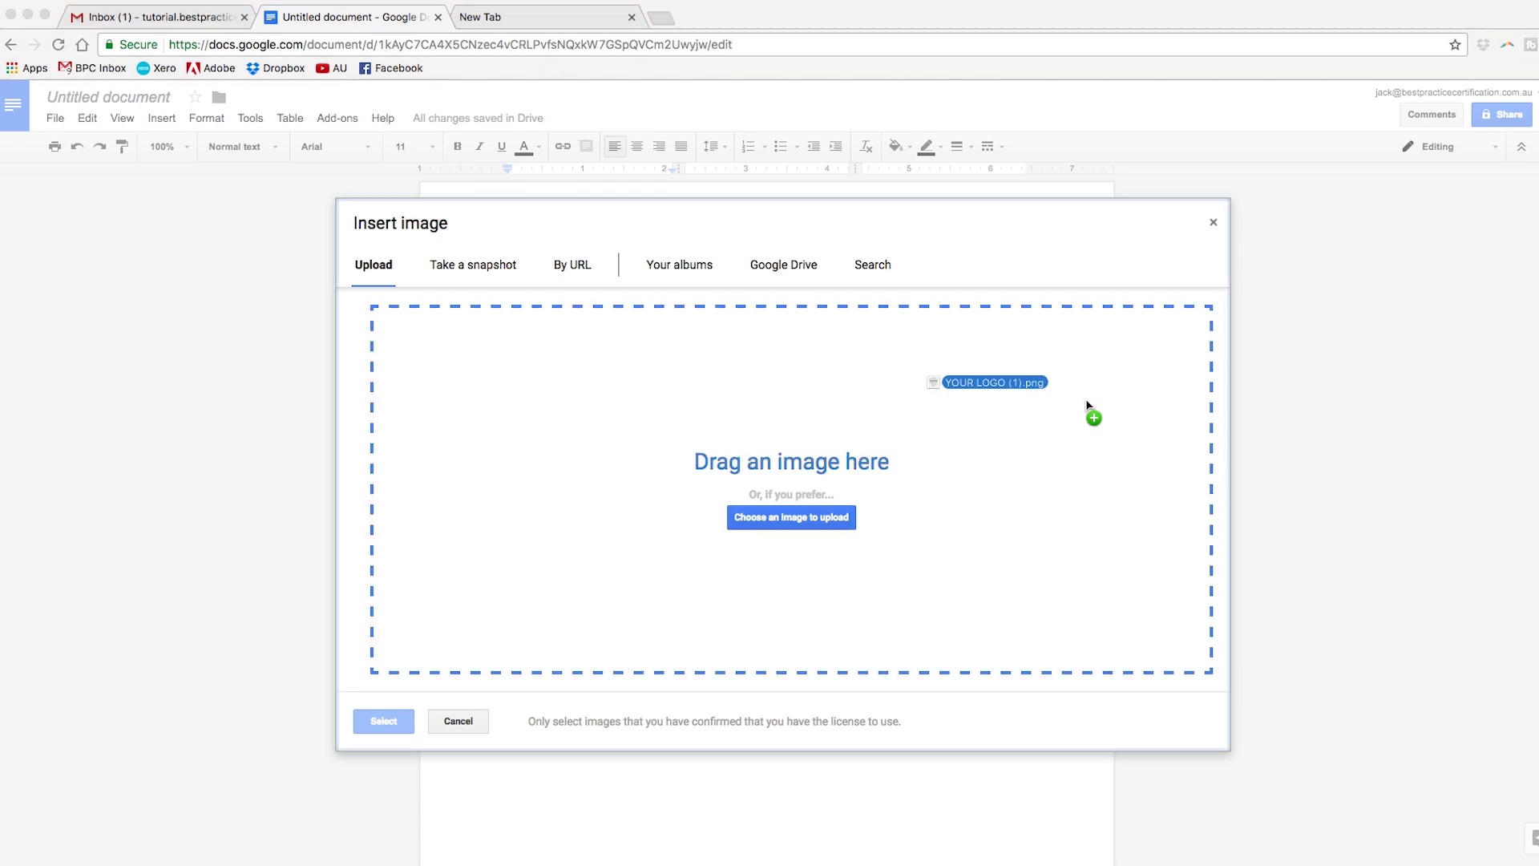
left_click_drag(1090, 413, 783, 470)
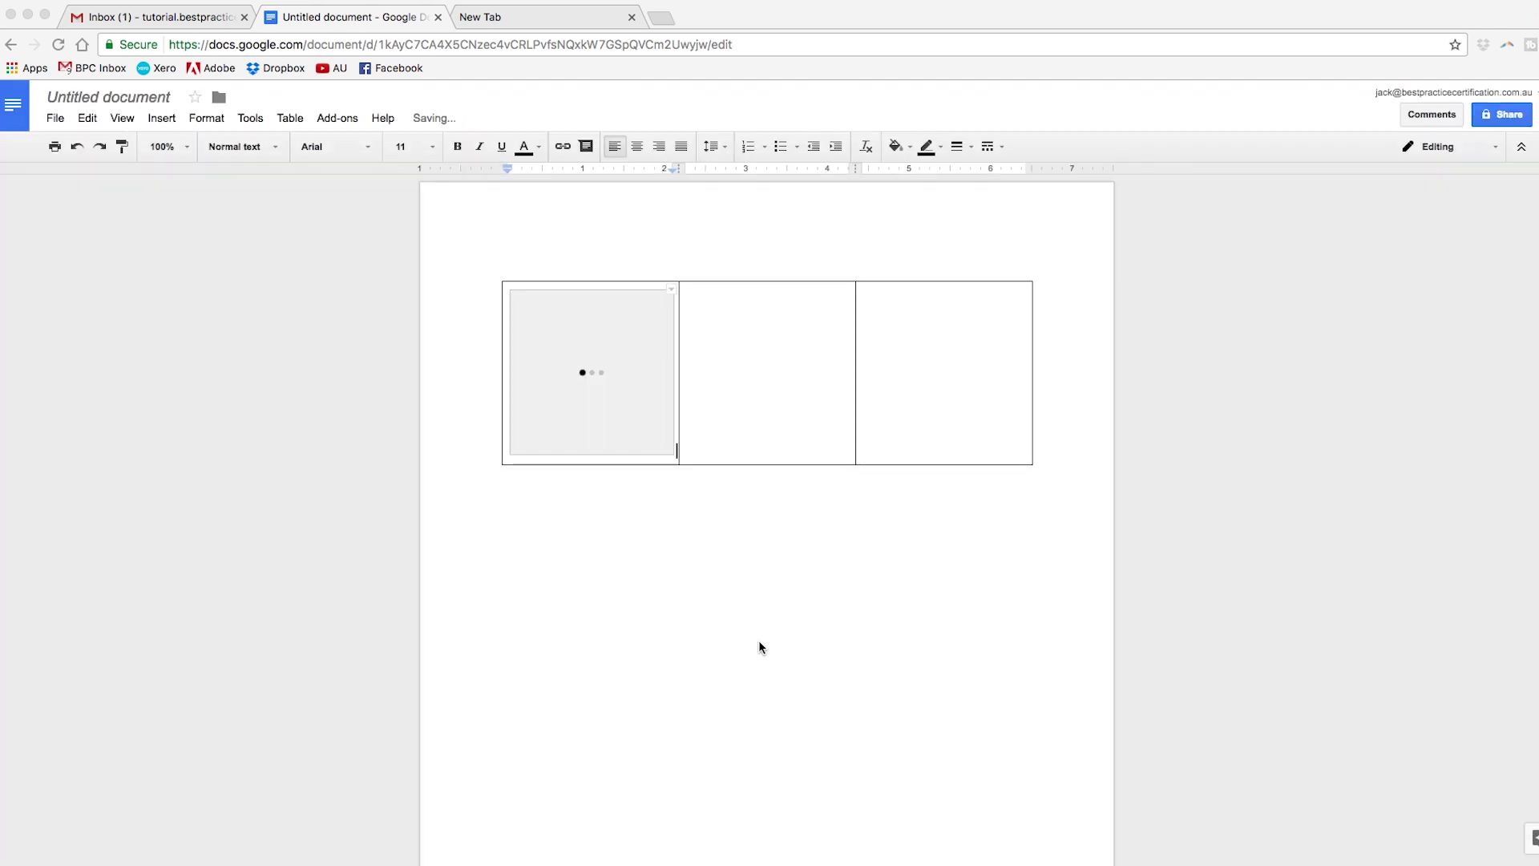
Shrink the logo image by its corner handle and move the caret to the right cell
left_click(611, 368)
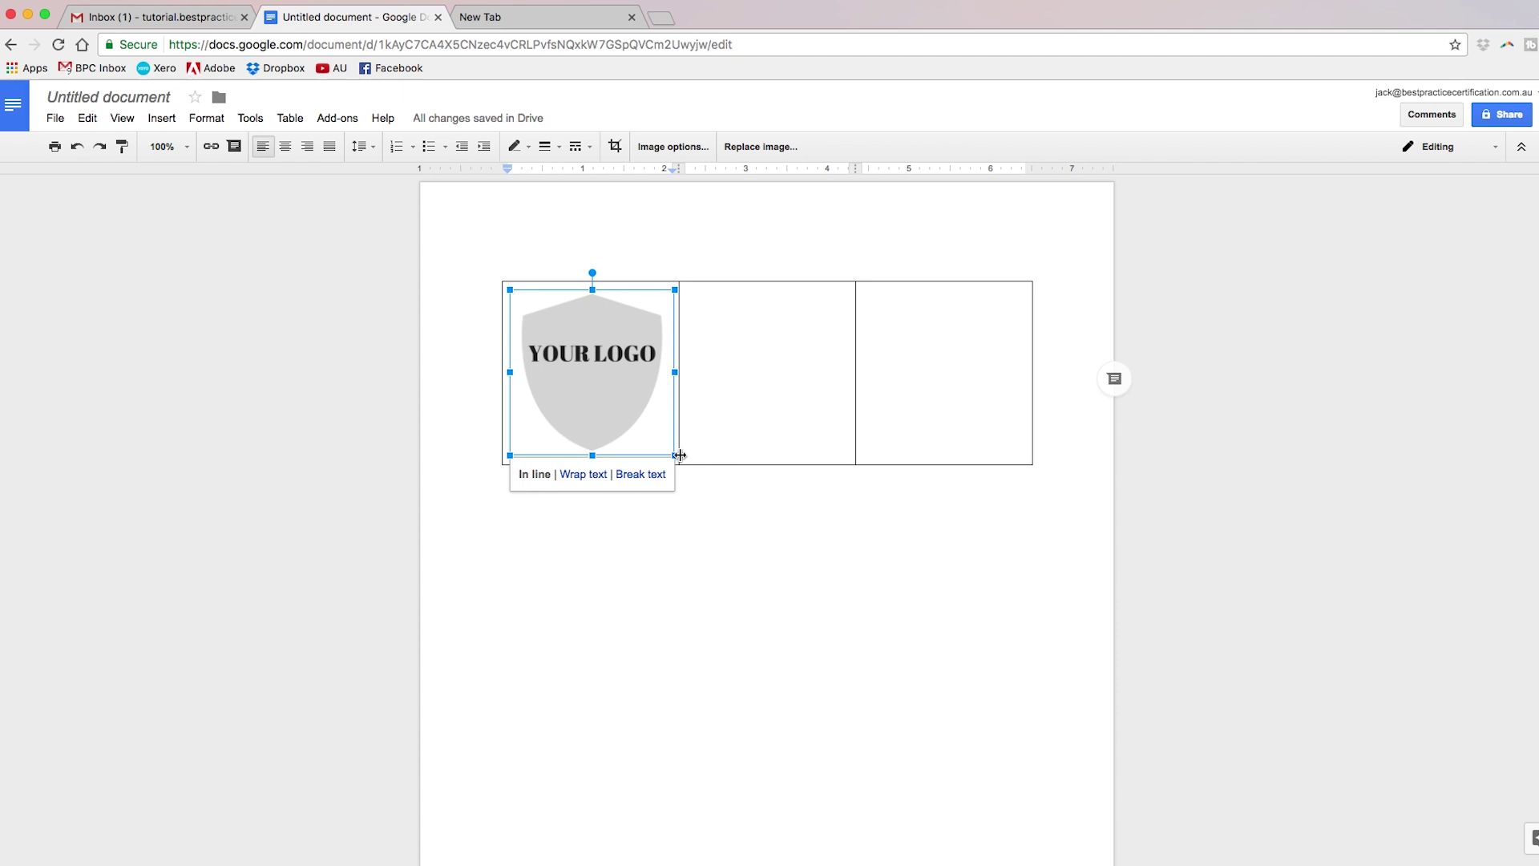
left_click_drag(674, 457, 609, 391)
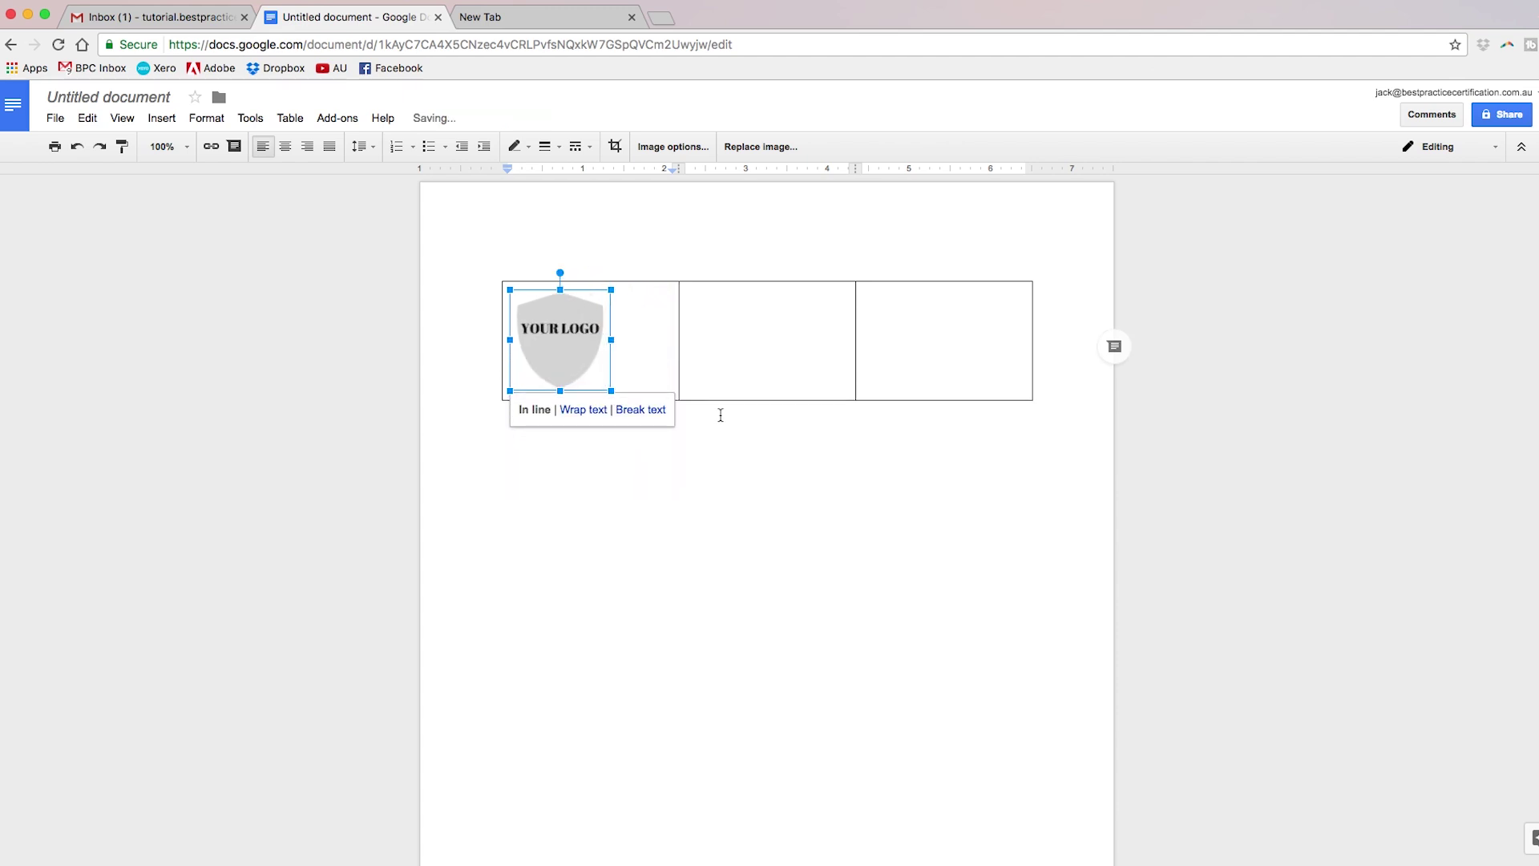
left_click(788, 373)
left_click(944, 357)
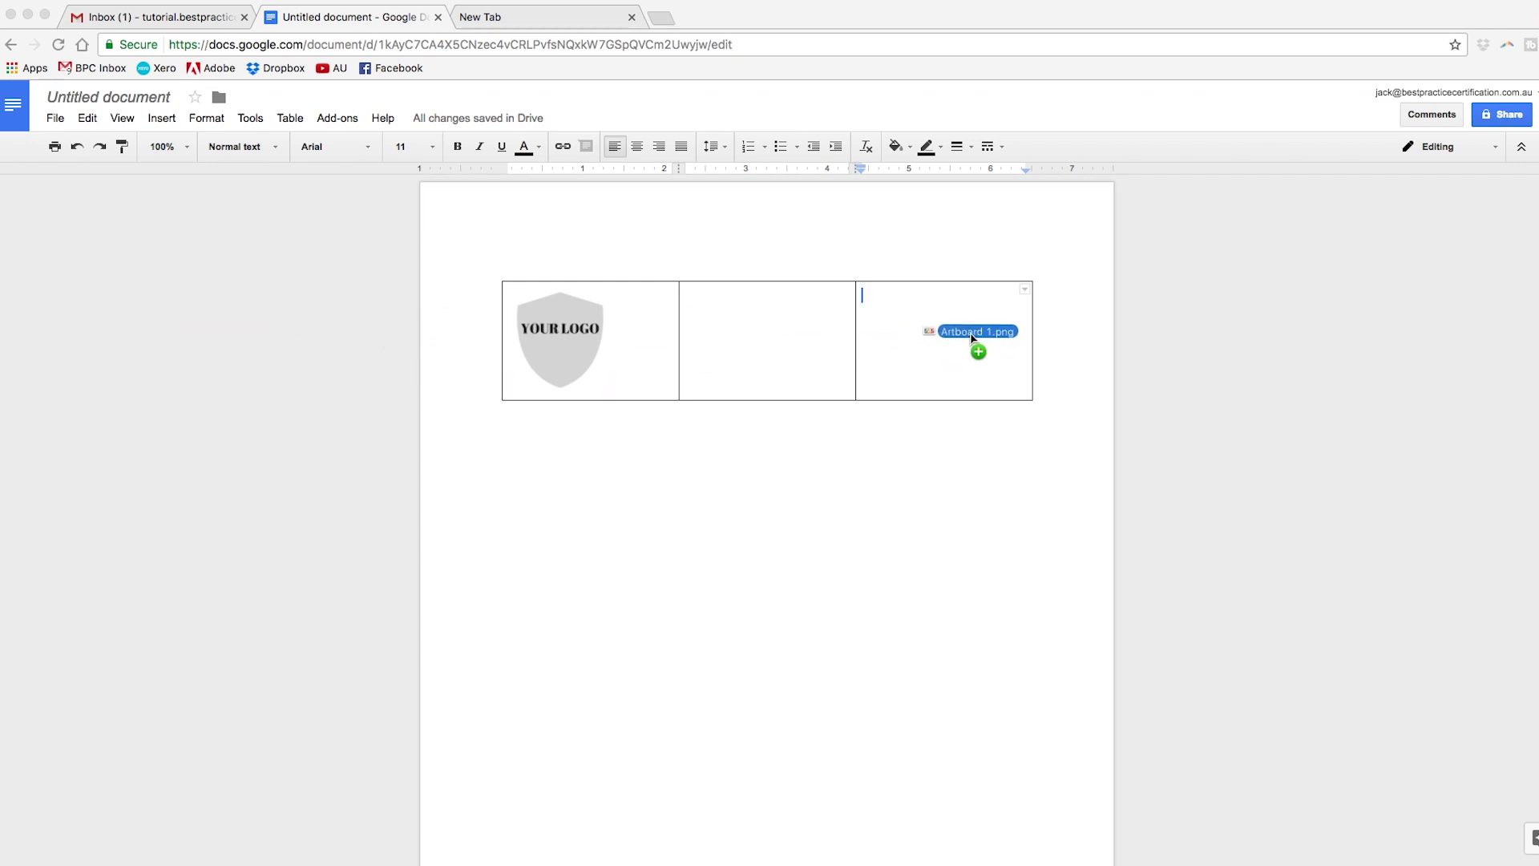
Drop the ISO certification logos into the right cell and resize them to fit the row
left_click_drag(180, 332, 951, 360)
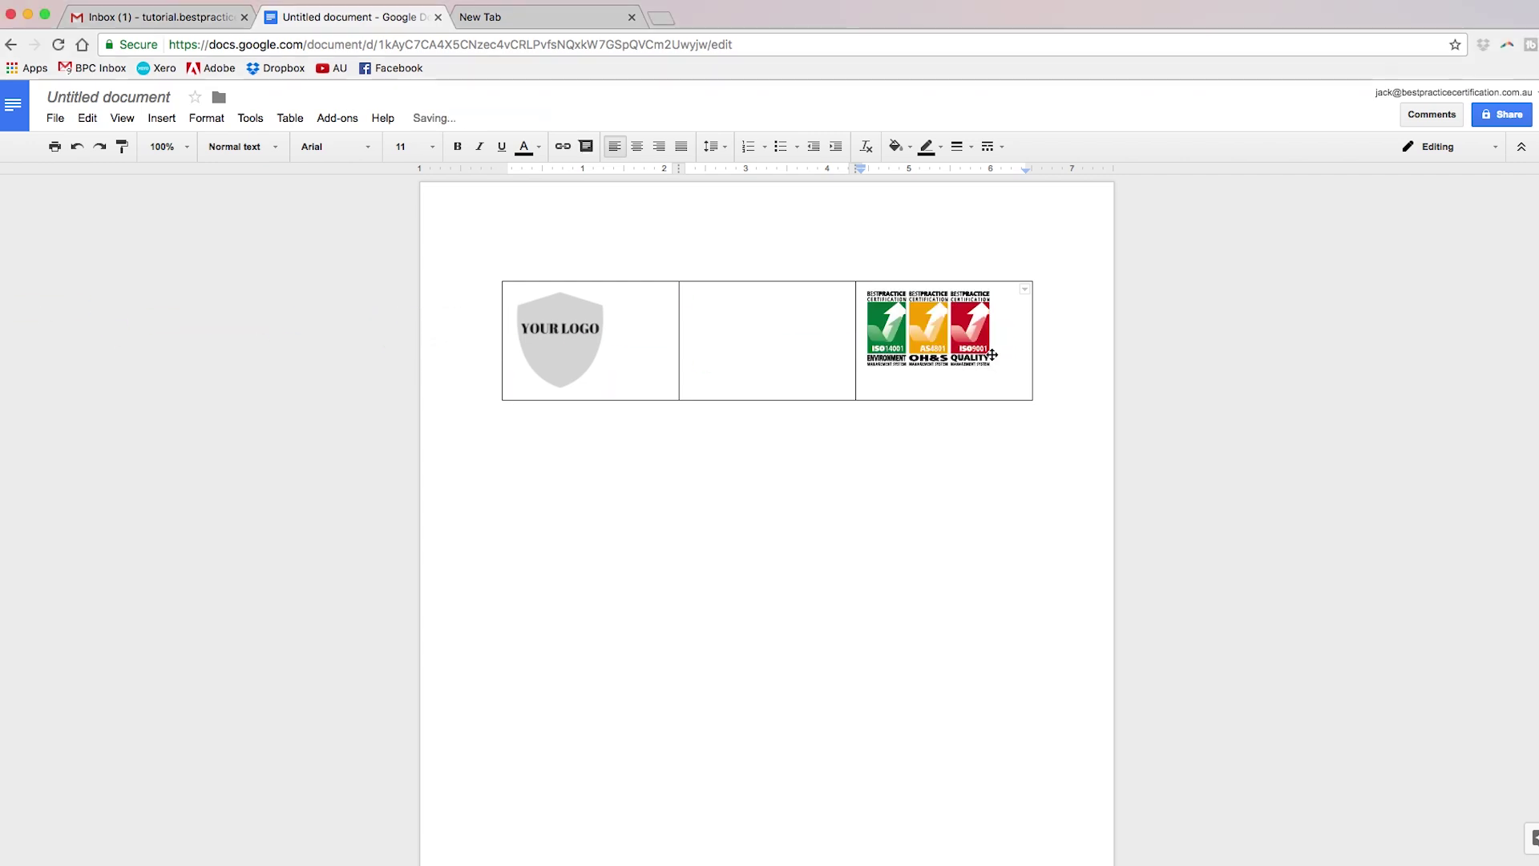
left_click(942, 344)
left_click_drag(993, 365, 1008, 383)
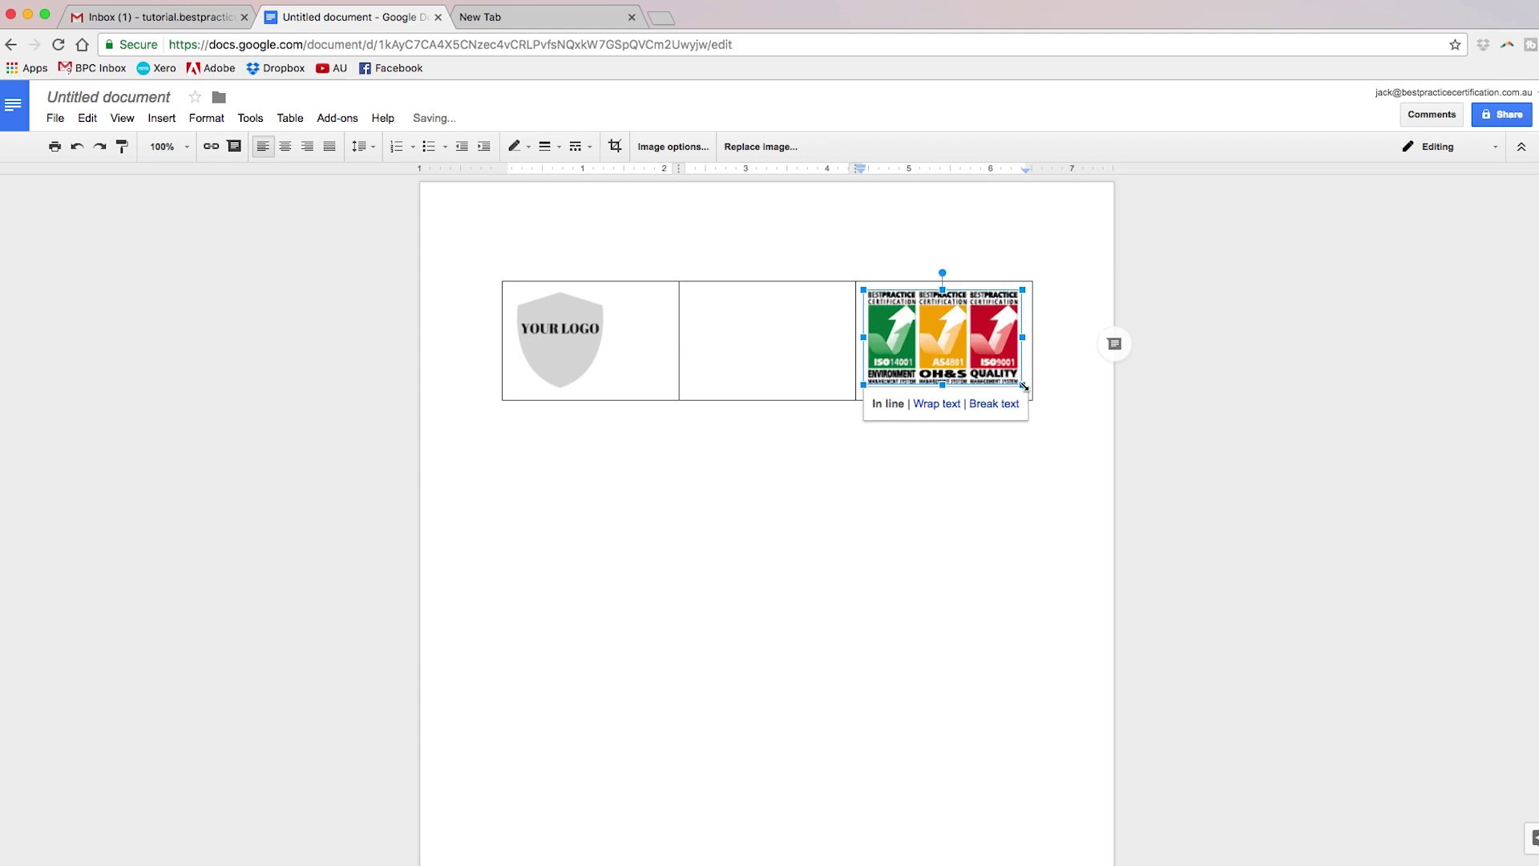
left_click_drag(1023, 387, 1017, 382)
left_click(833, 362)
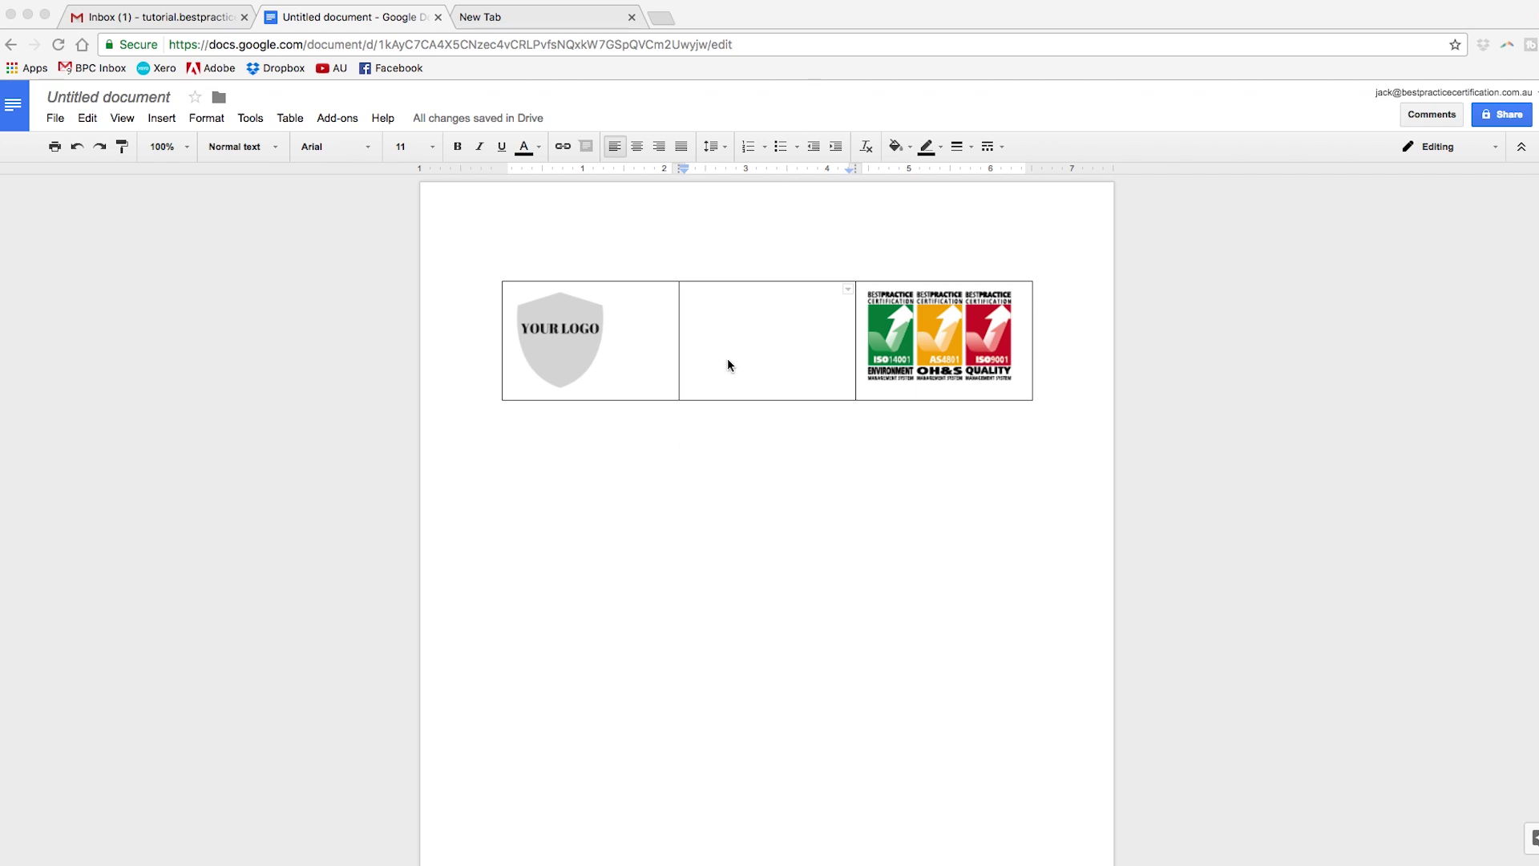
Paste the contact details into the middle cell and push them down one line
left_click(721, 326)
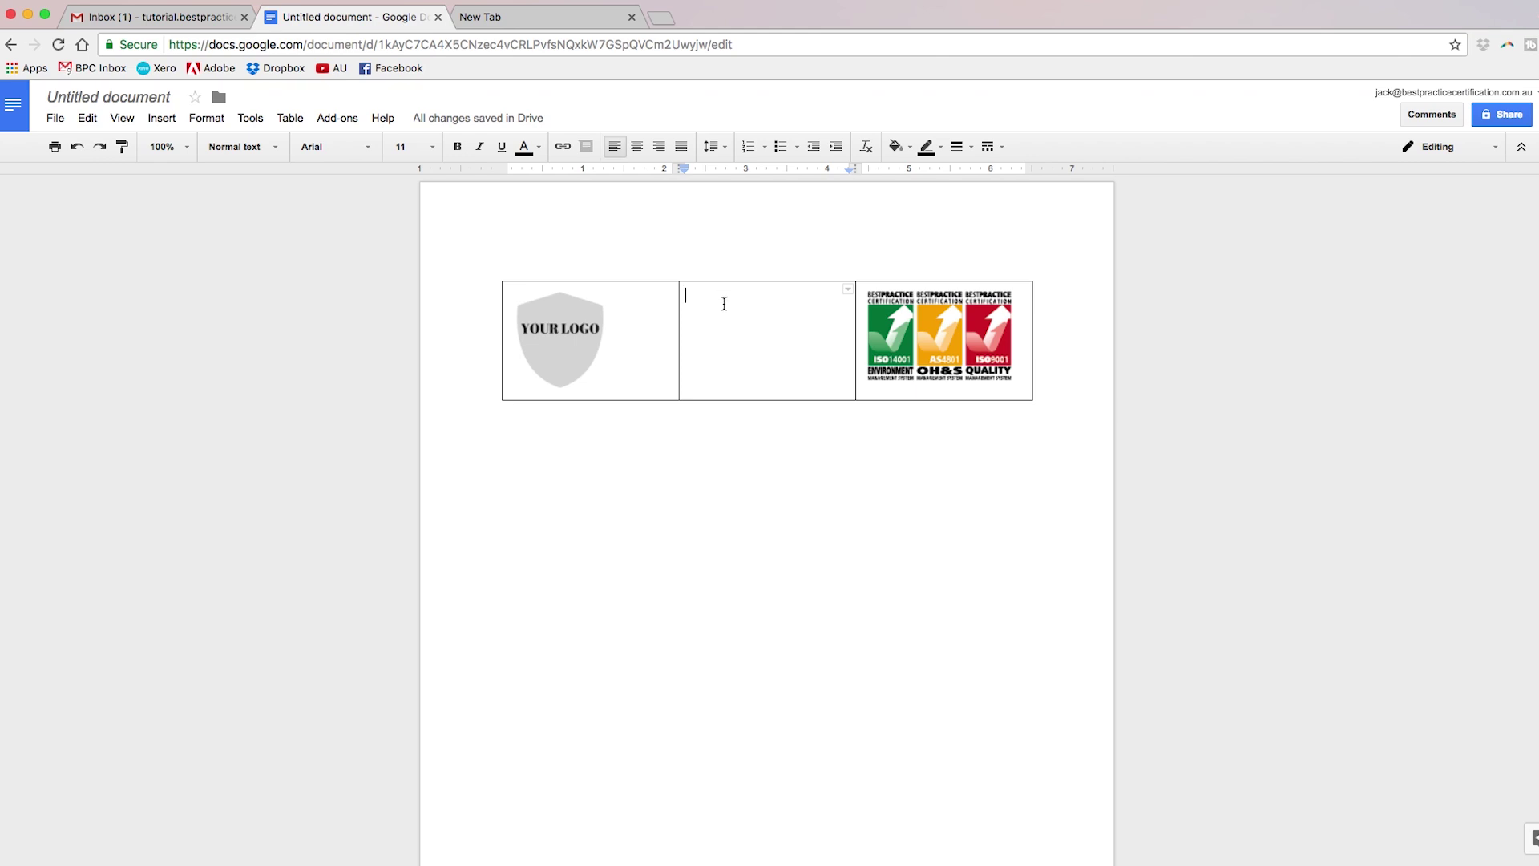
right_click(723, 303)
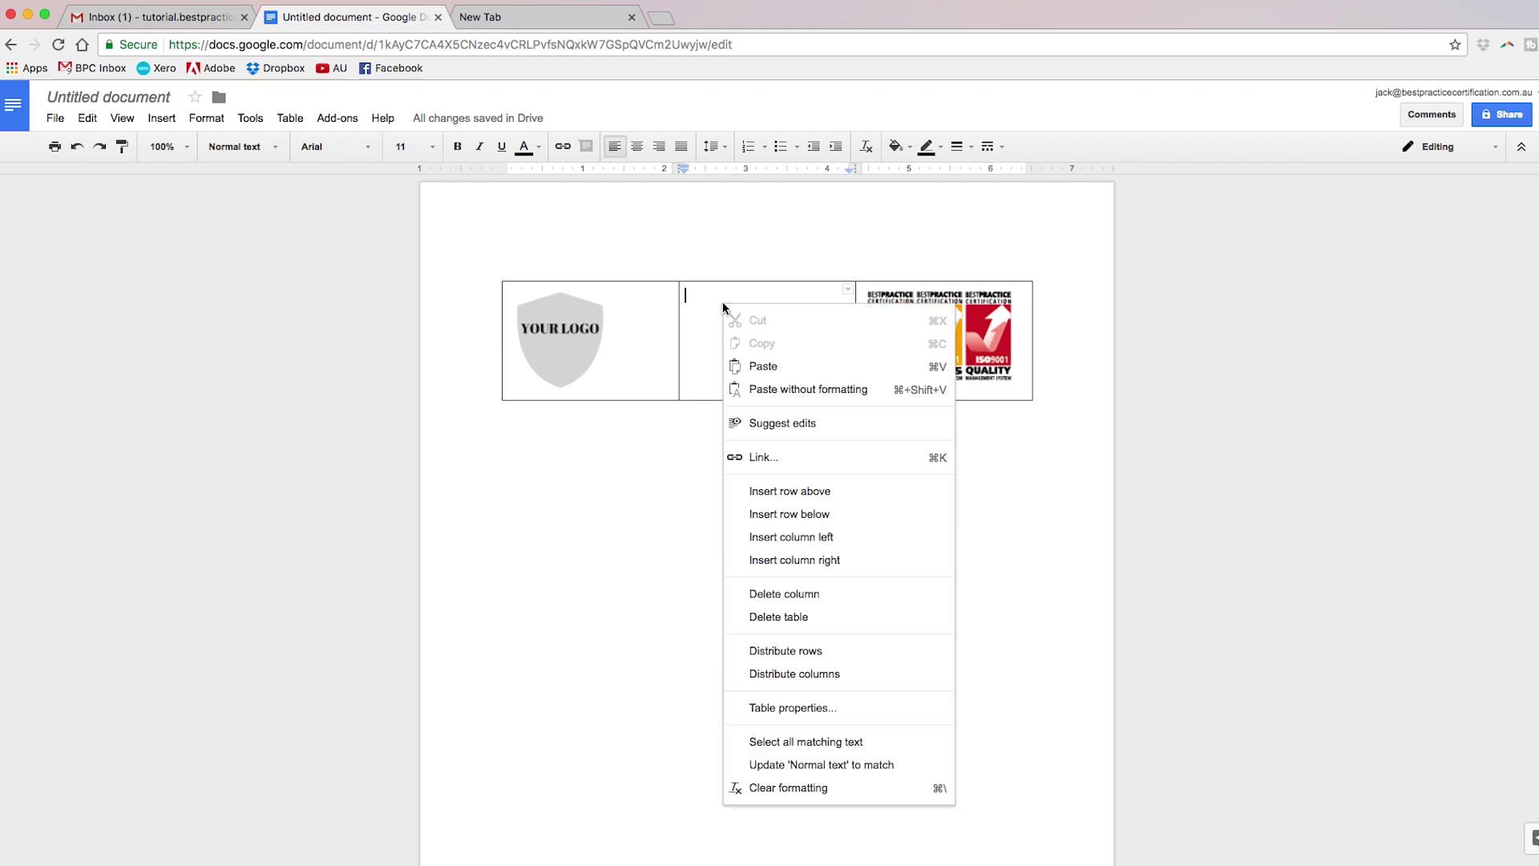
left_click(764, 365)
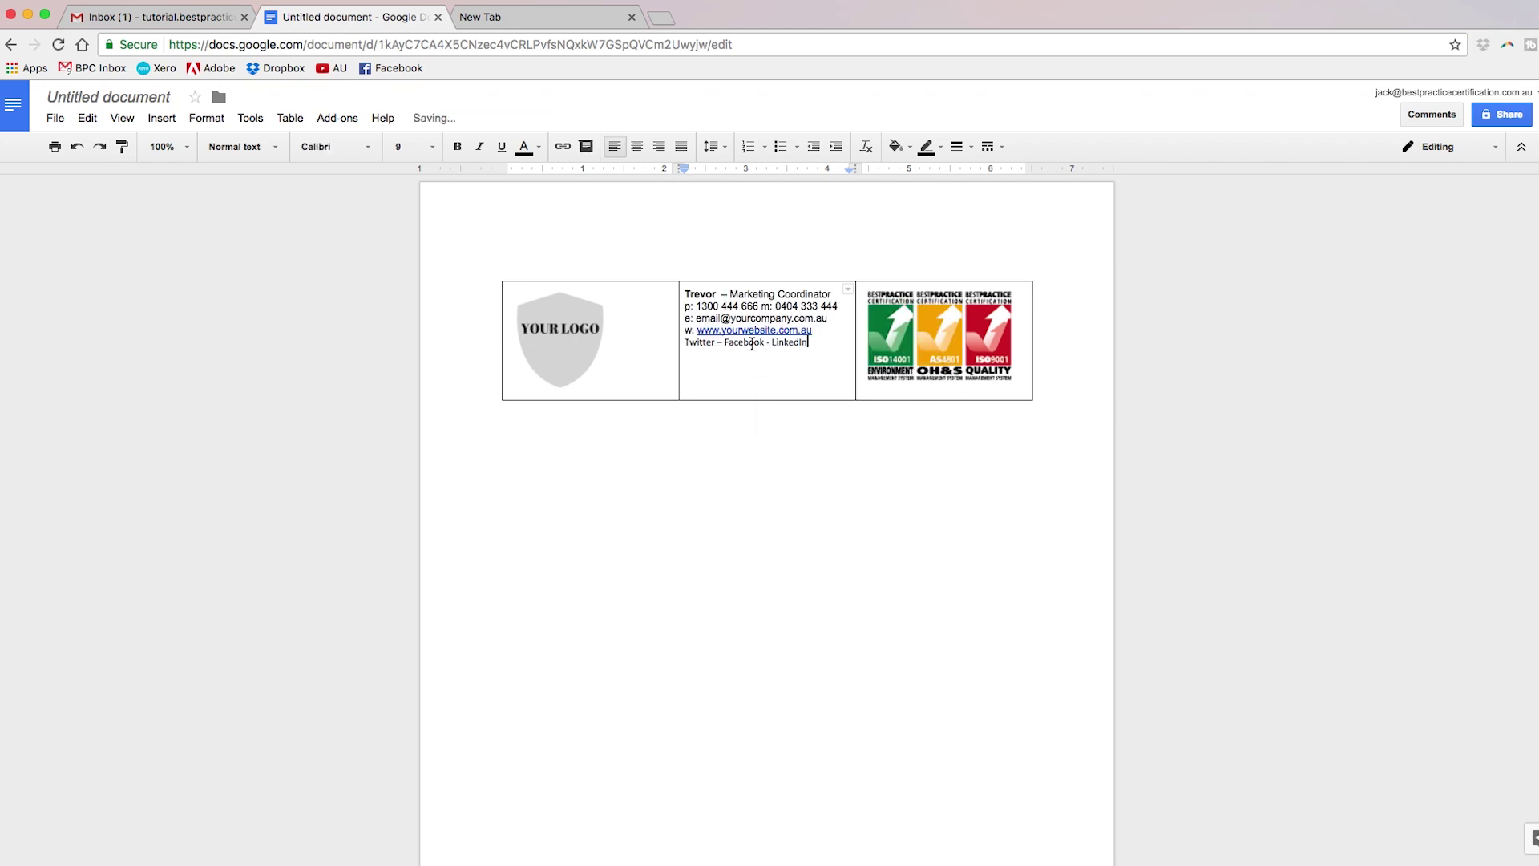
left_click(685, 295)
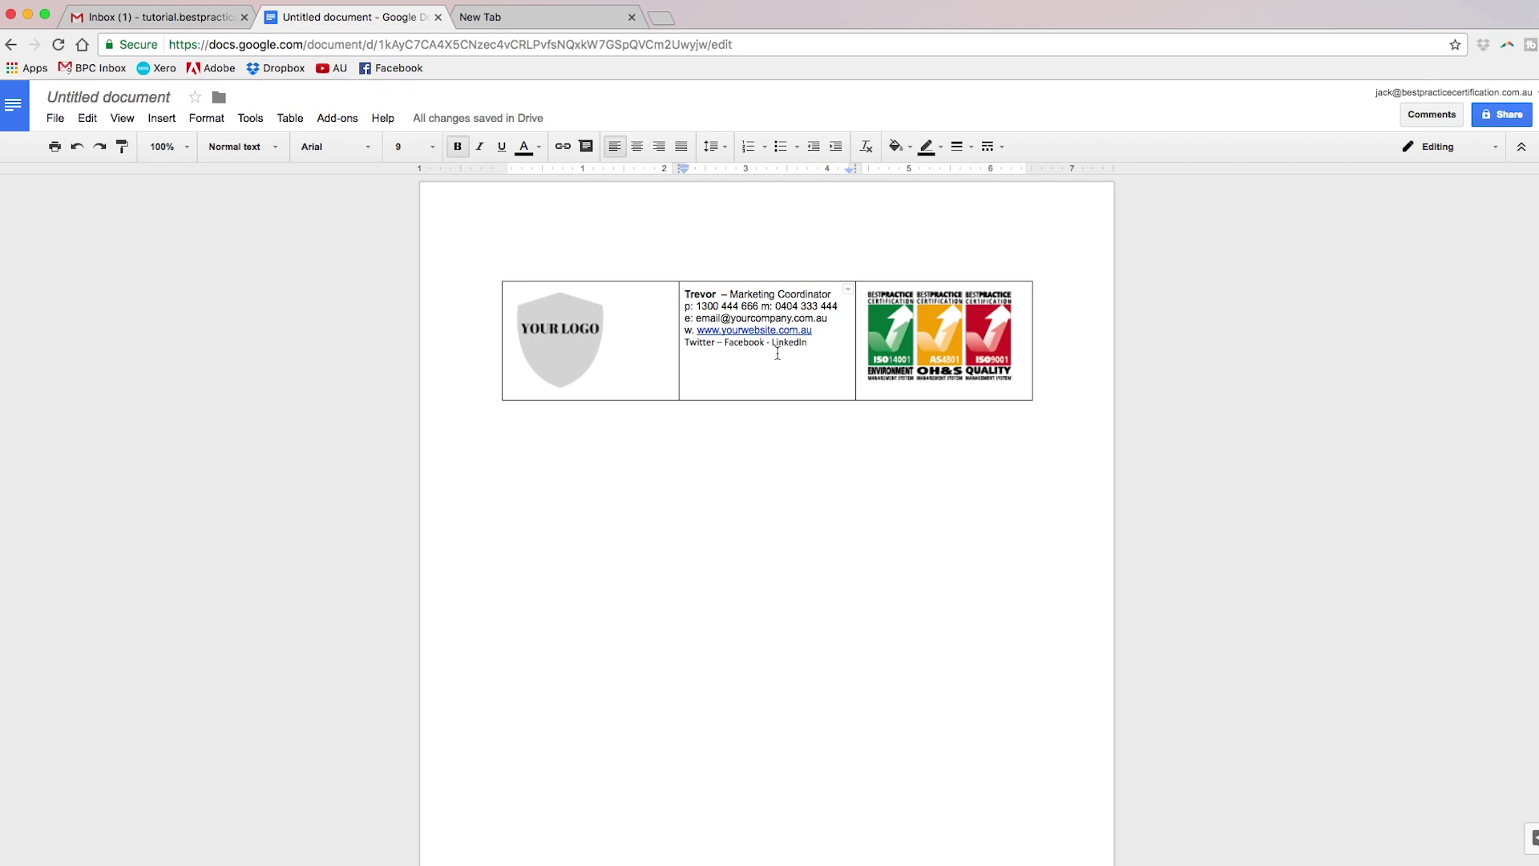
key("Return")
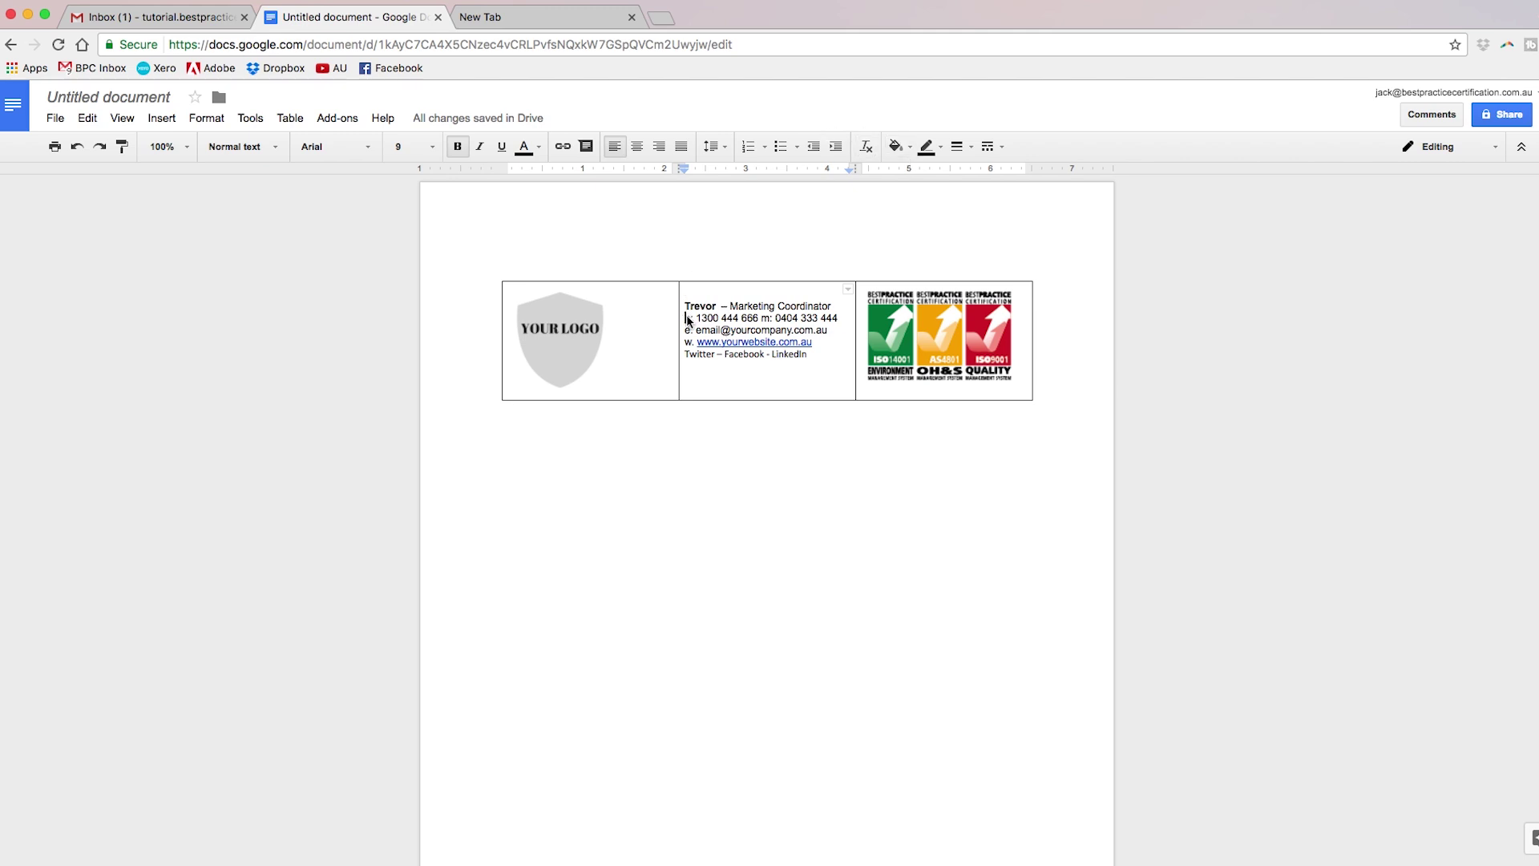
Set the phone and email contact lines in the Calibri font
left_click_drag(684, 318, 843, 372)
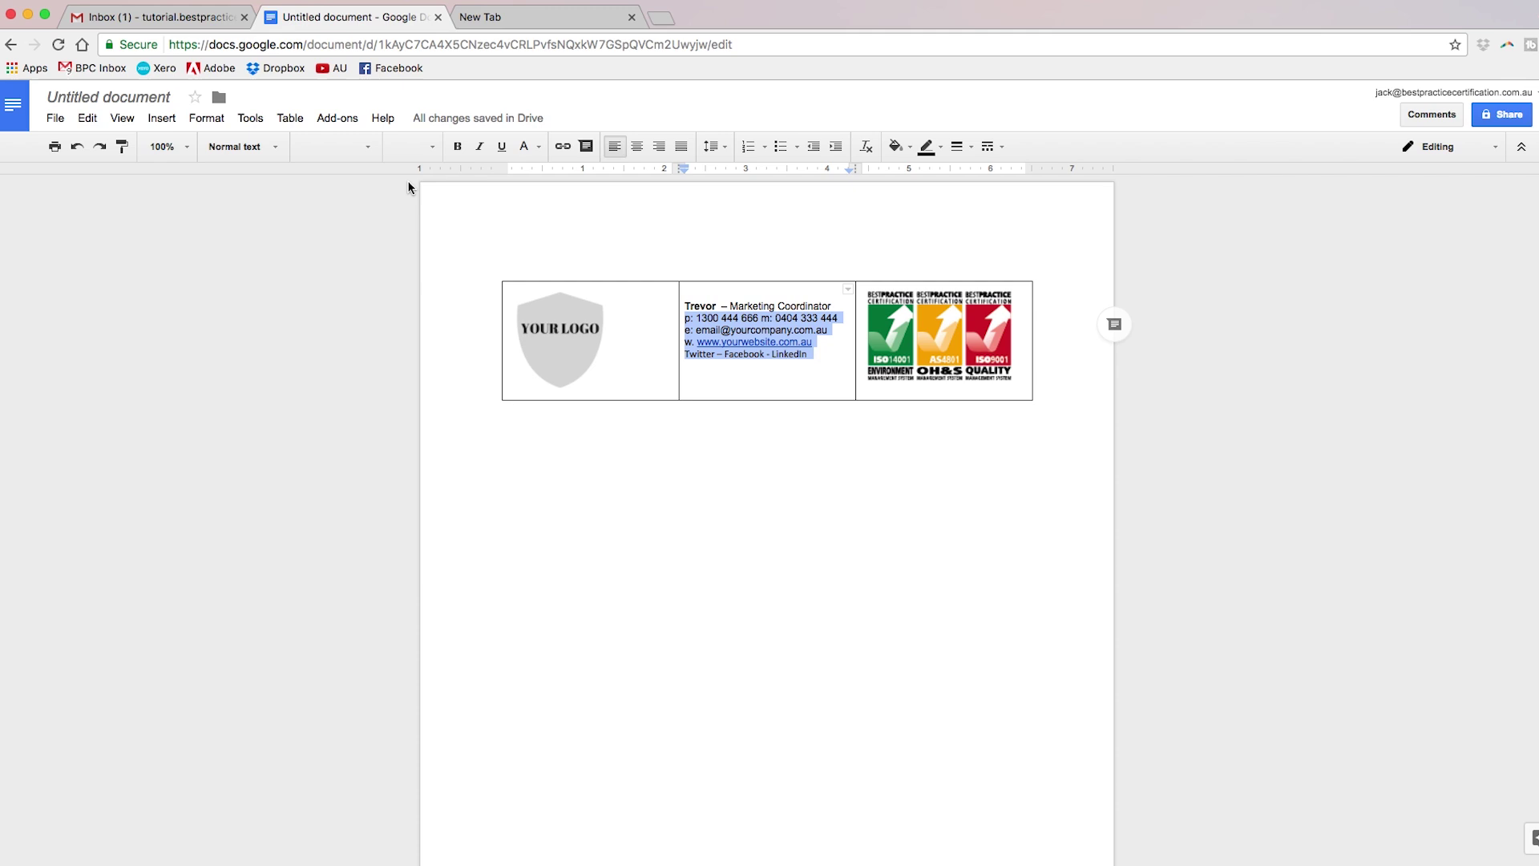
left_click(371, 149)
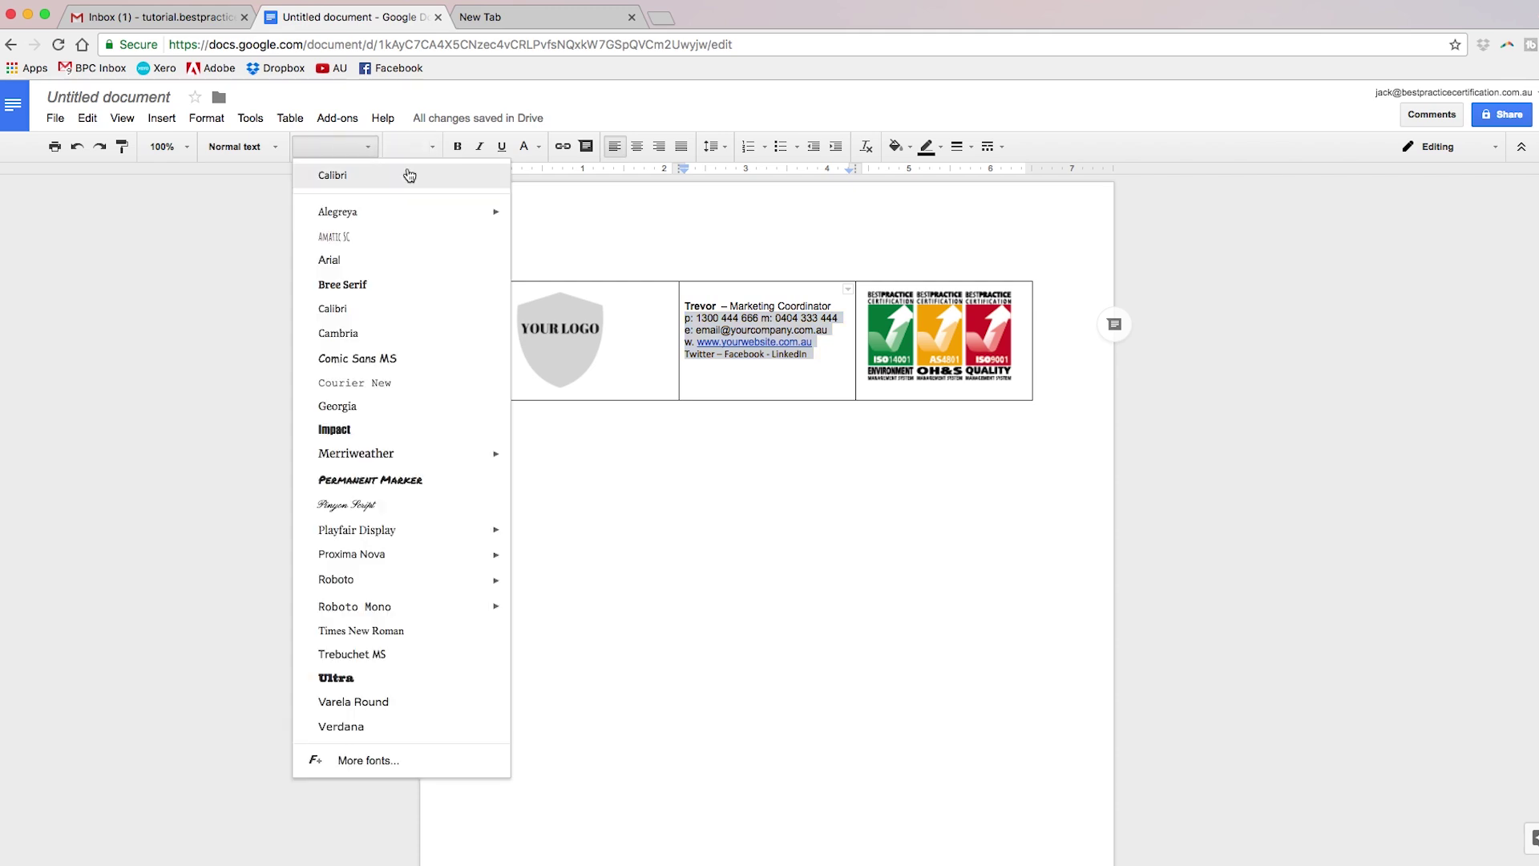
left_click(343, 180)
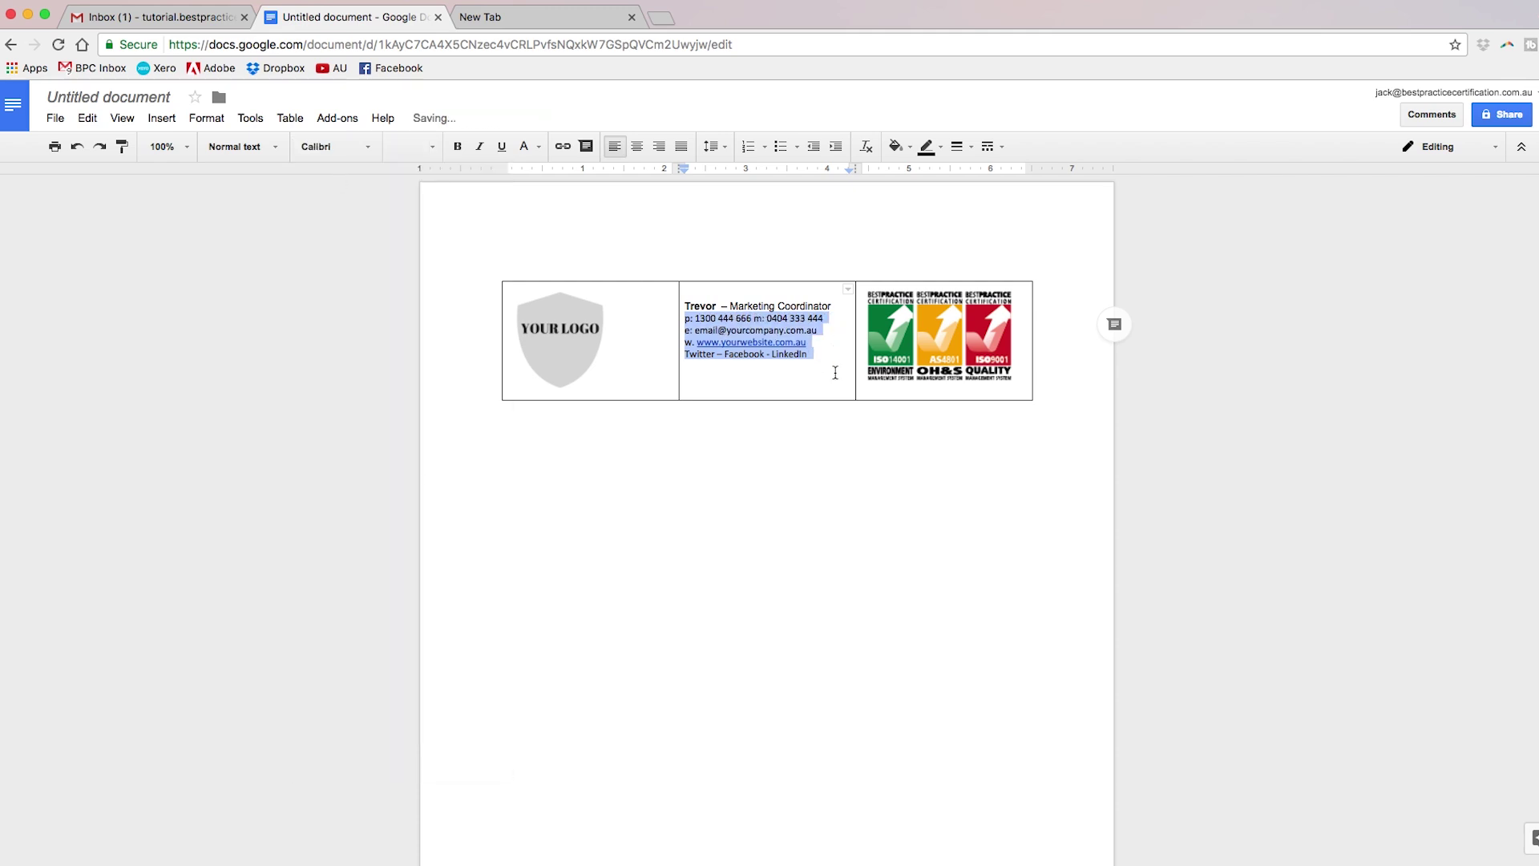
left_click_drag(685, 319, 695, 319)
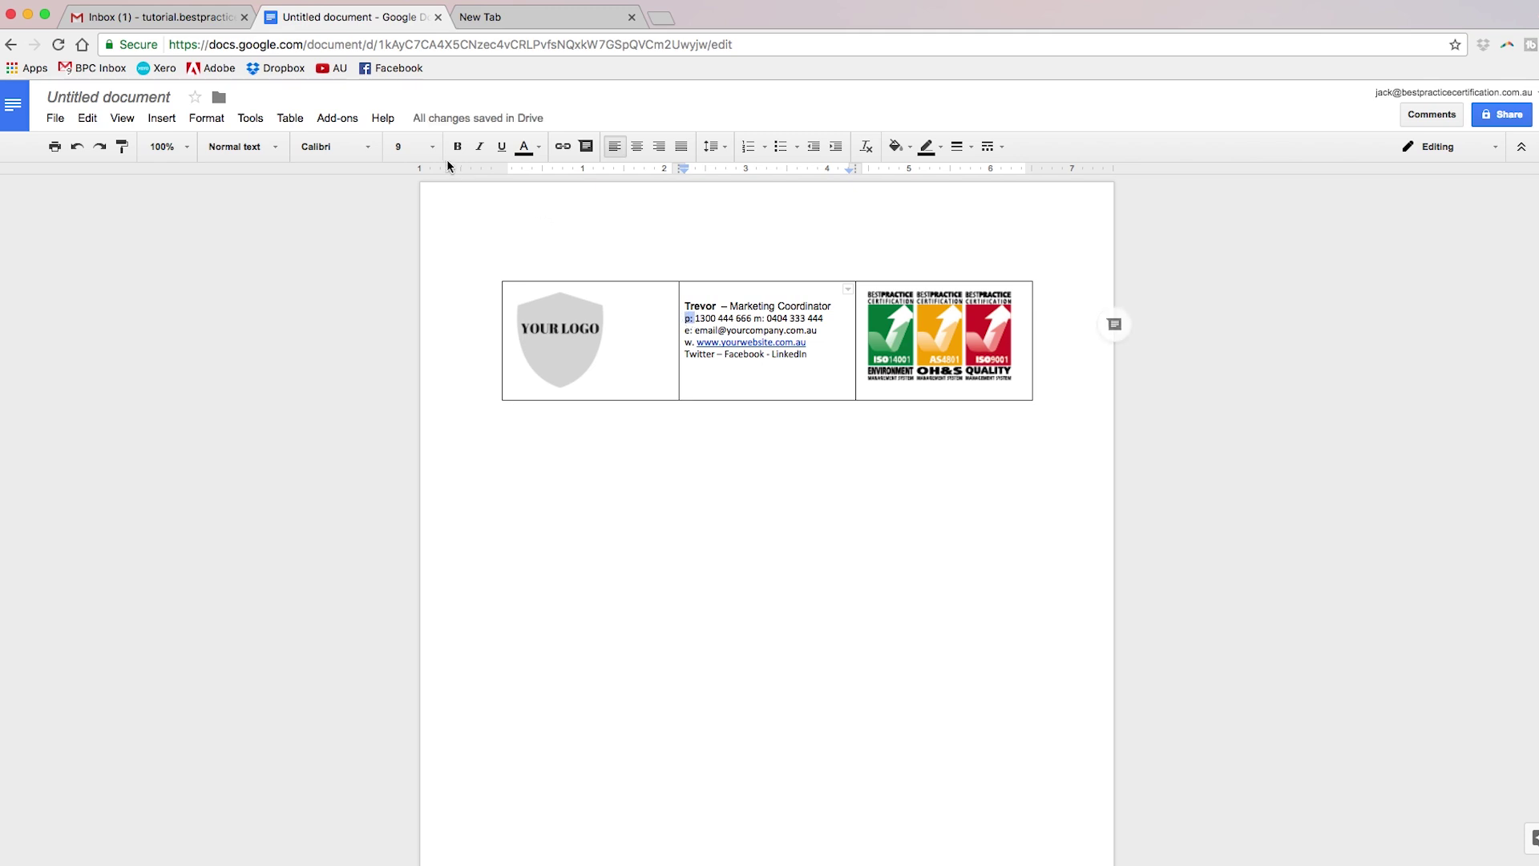
Colour the p: and e: labels red
left_click(524, 149)
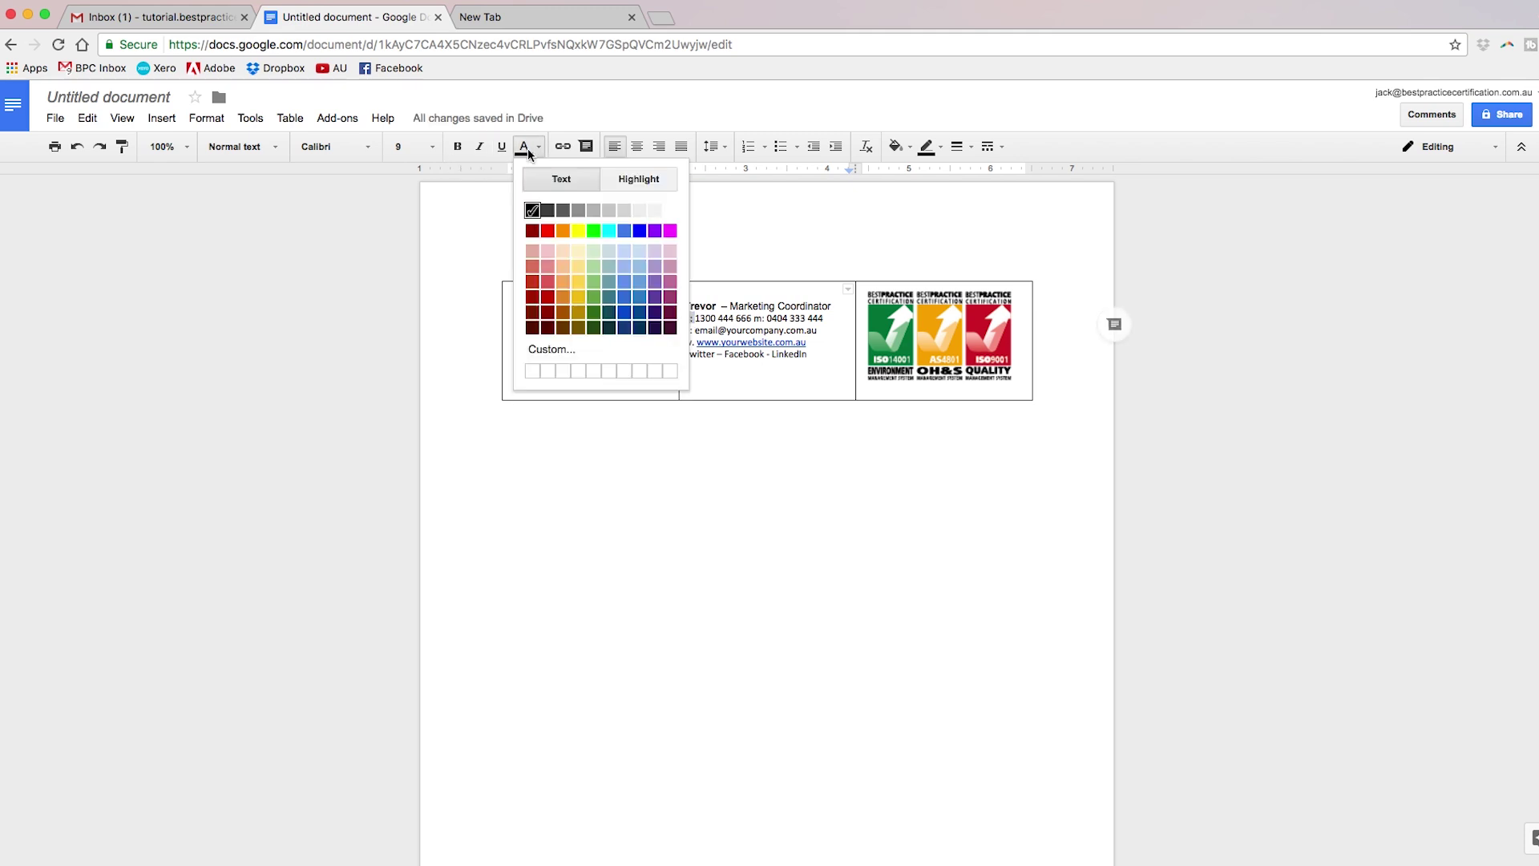
left_click(540, 231)
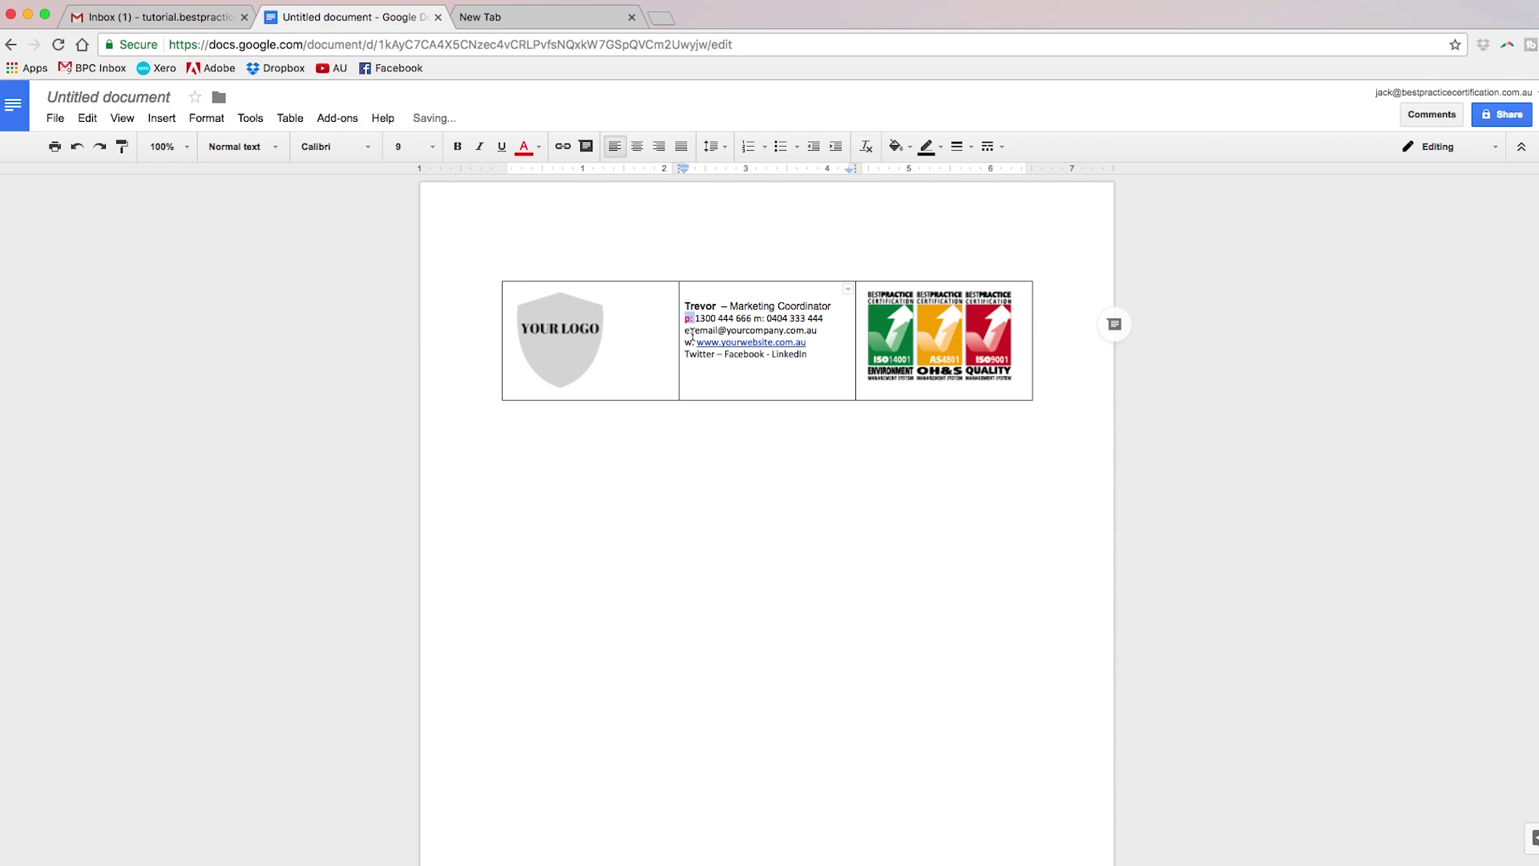
left_click_drag(684, 330, 696, 330)
left_click(541, 154)
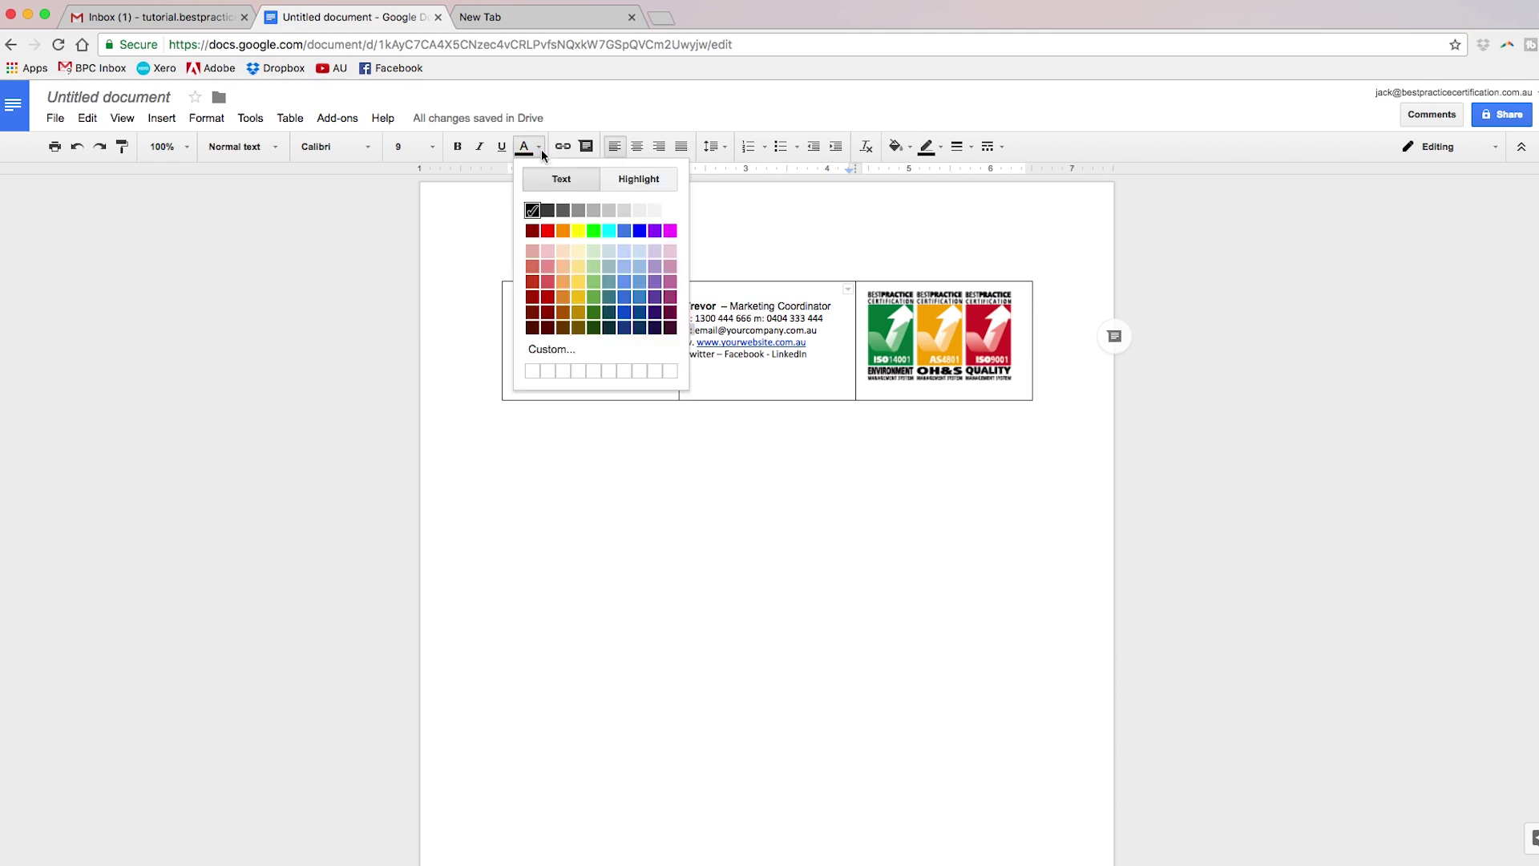
left_click(541, 230)
Colour the w. website label red and place the caret before the link
left_click_drag(696, 343, 684, 343)
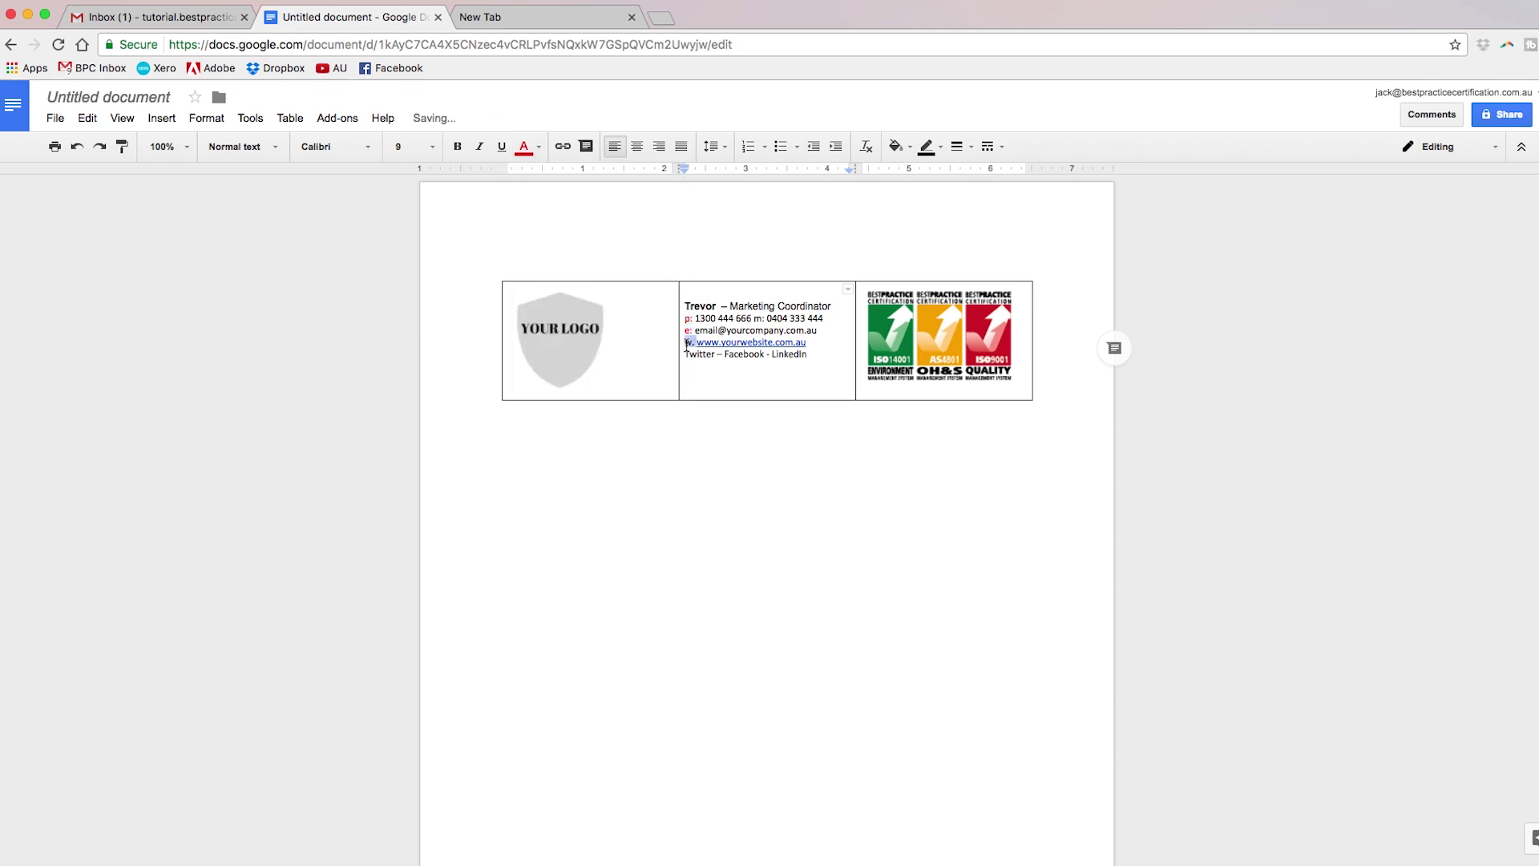
left_click(537, 149)
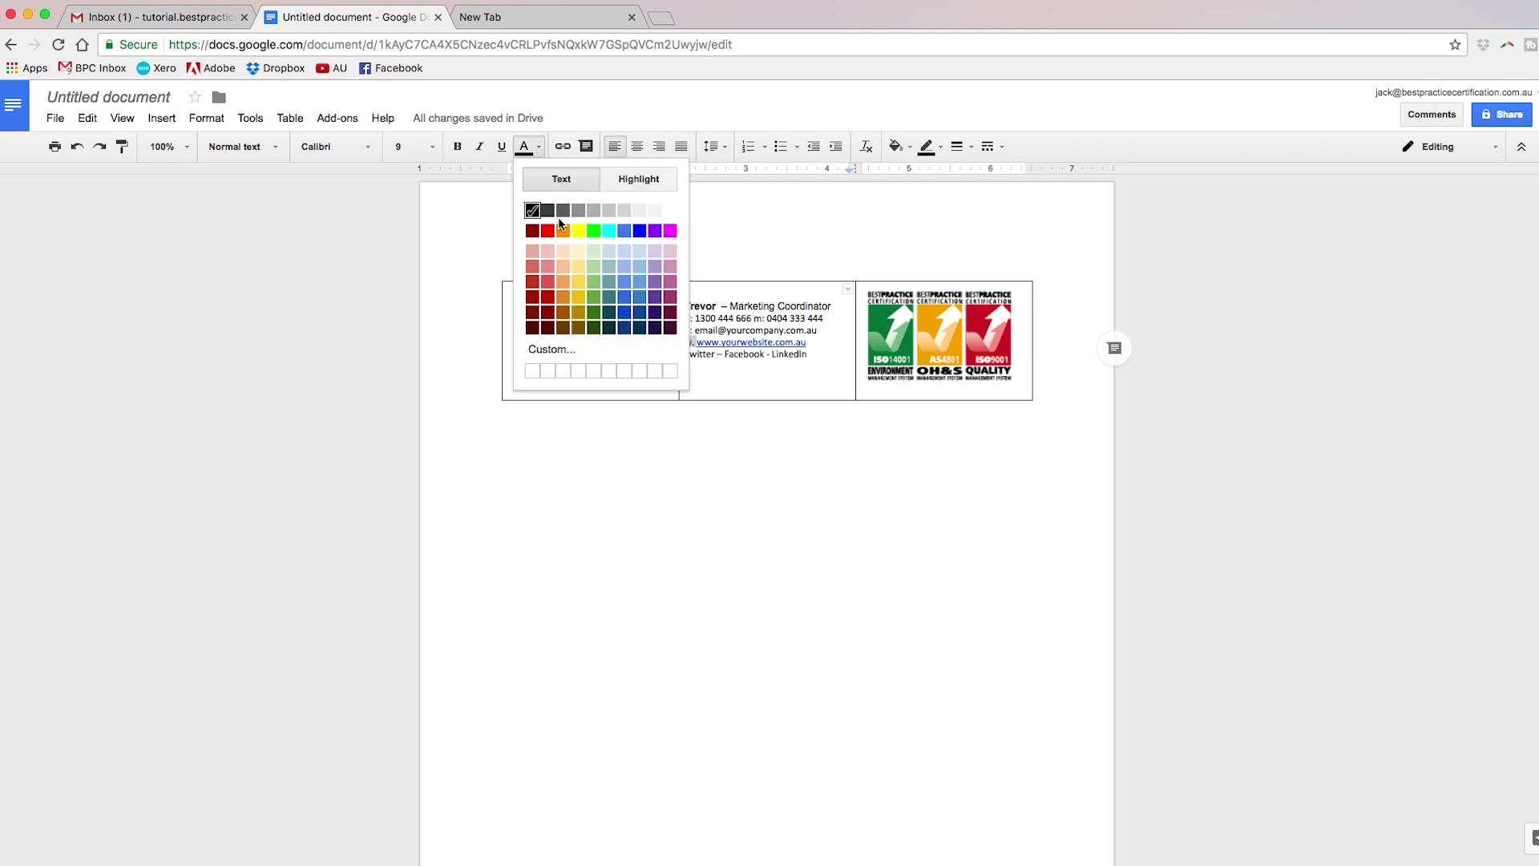
left_click(548, 232)
left_click(794, 354)
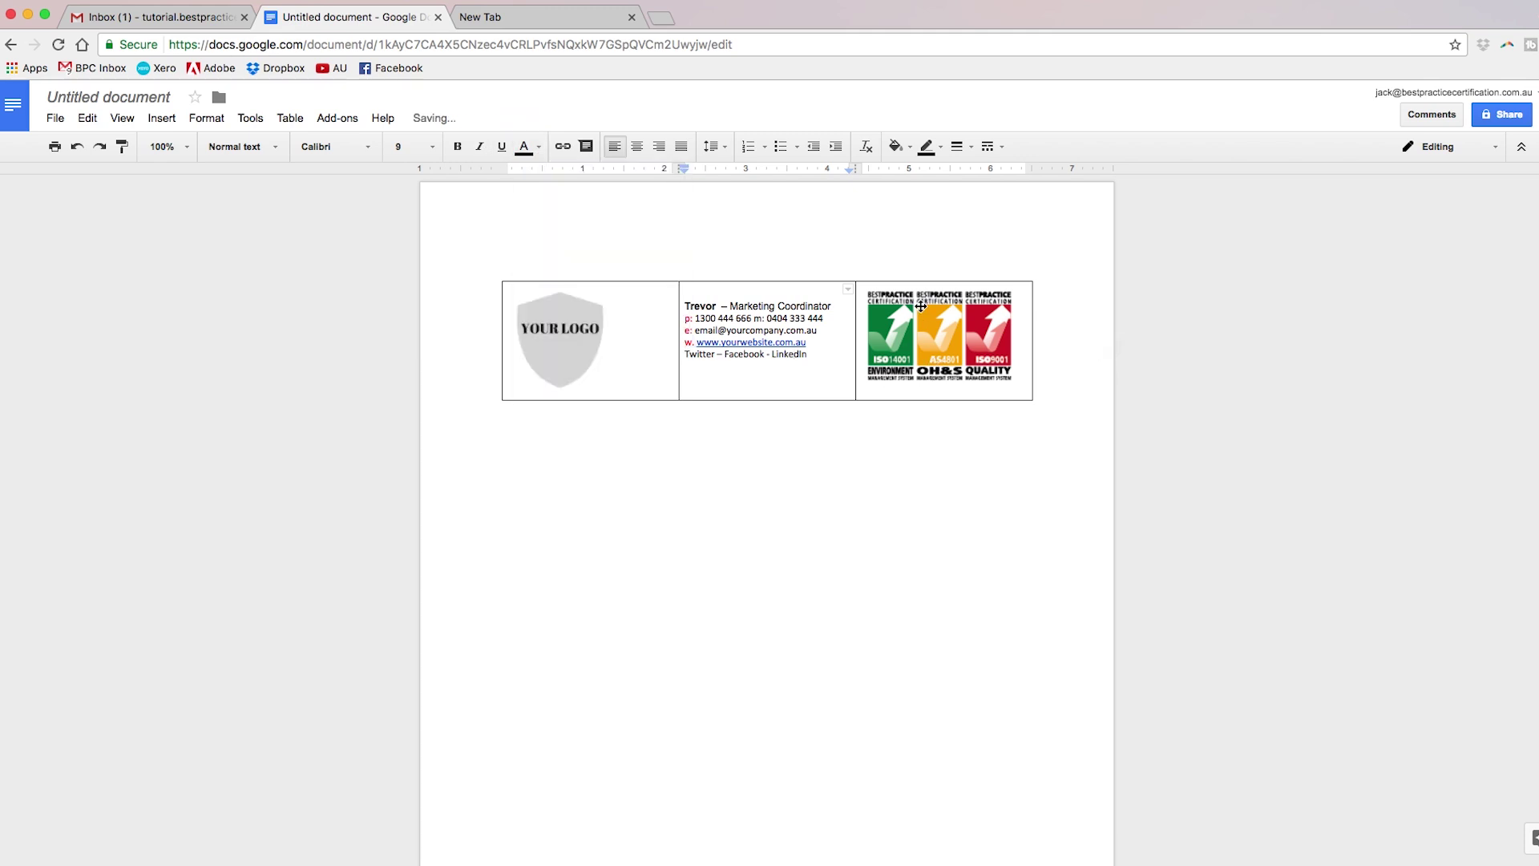
left_click(696, 342)
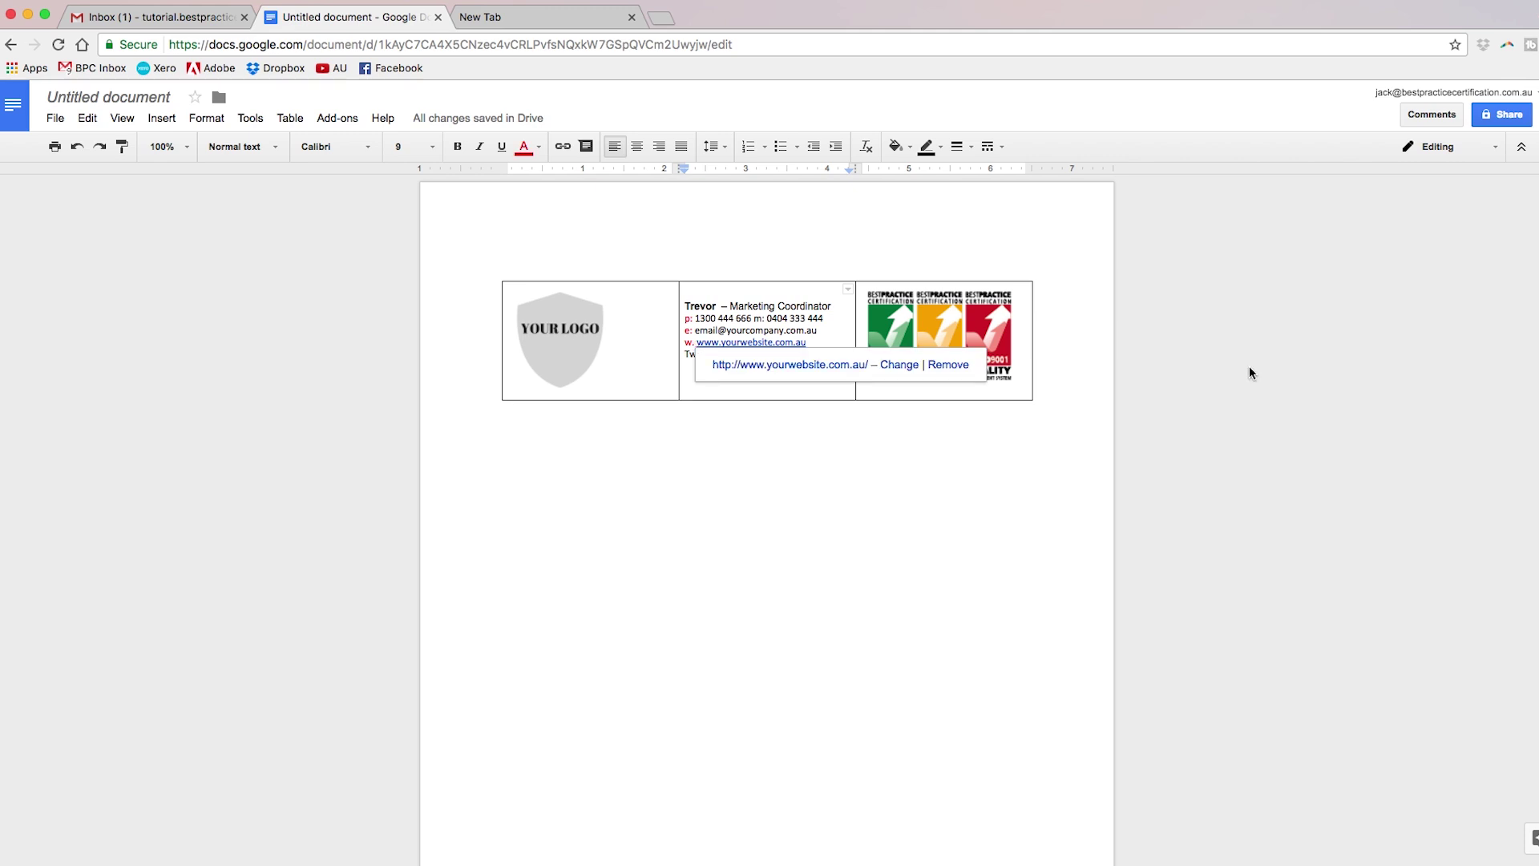
Remove the w. prefix, narrow the logo column and add a blank line above Trevor
key("BackSpace")
key("BackSpace")
key("BackSpace")
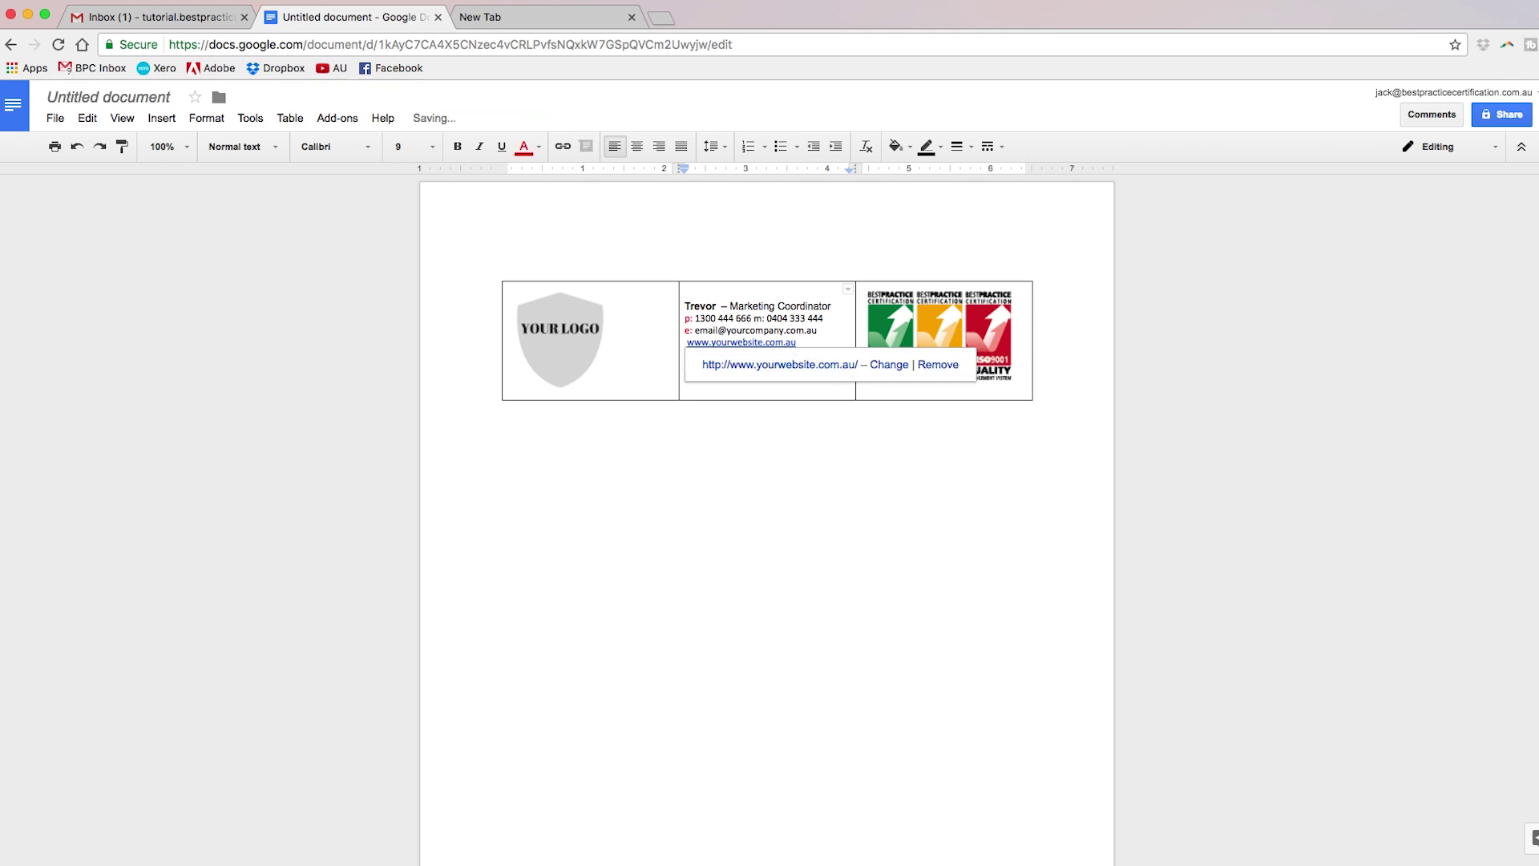
type("w:")
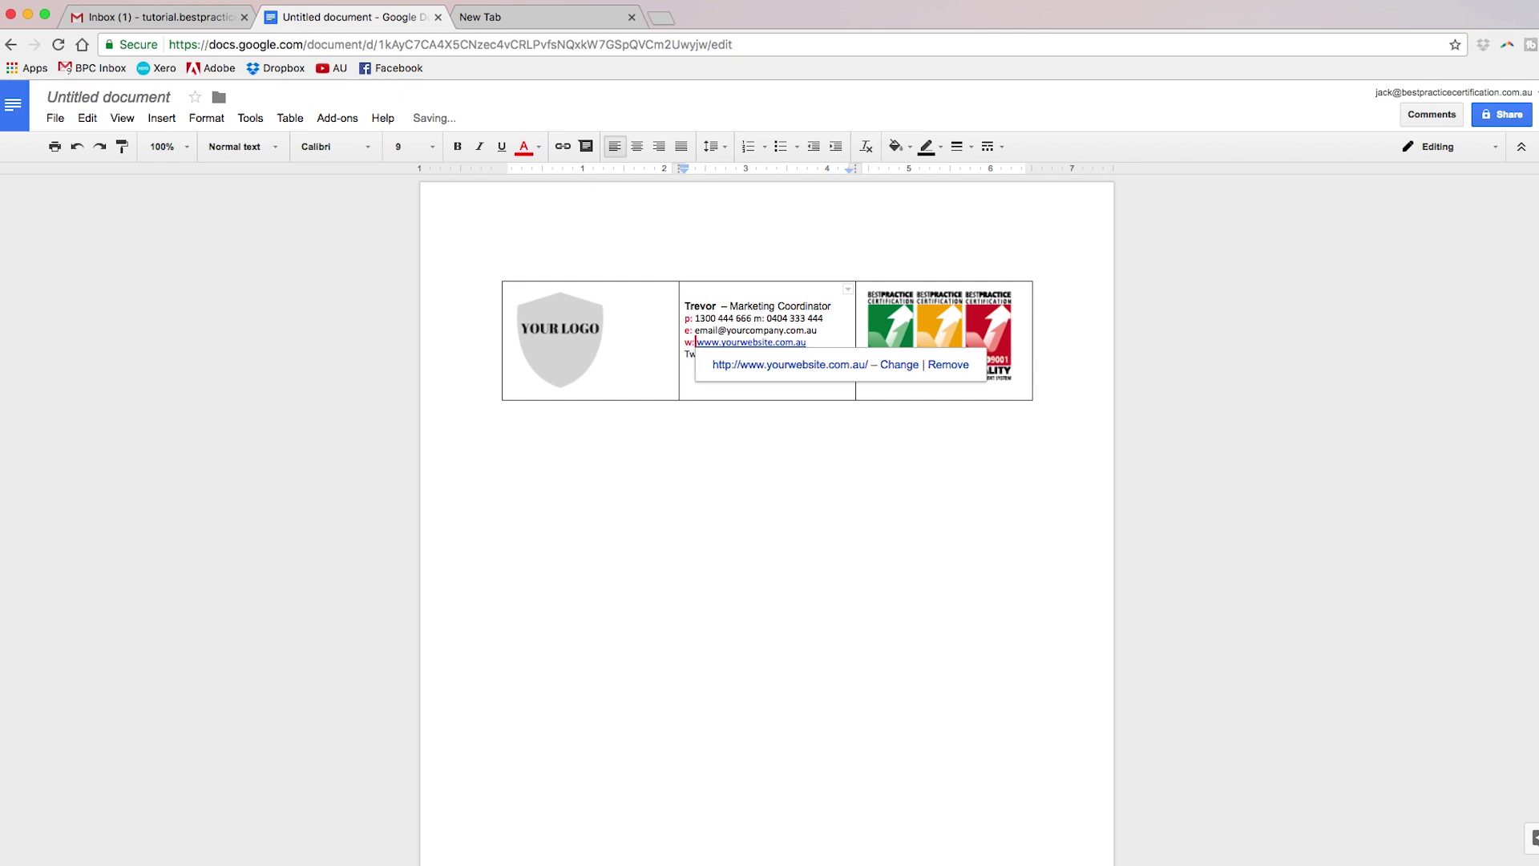
left_click(882, 495)
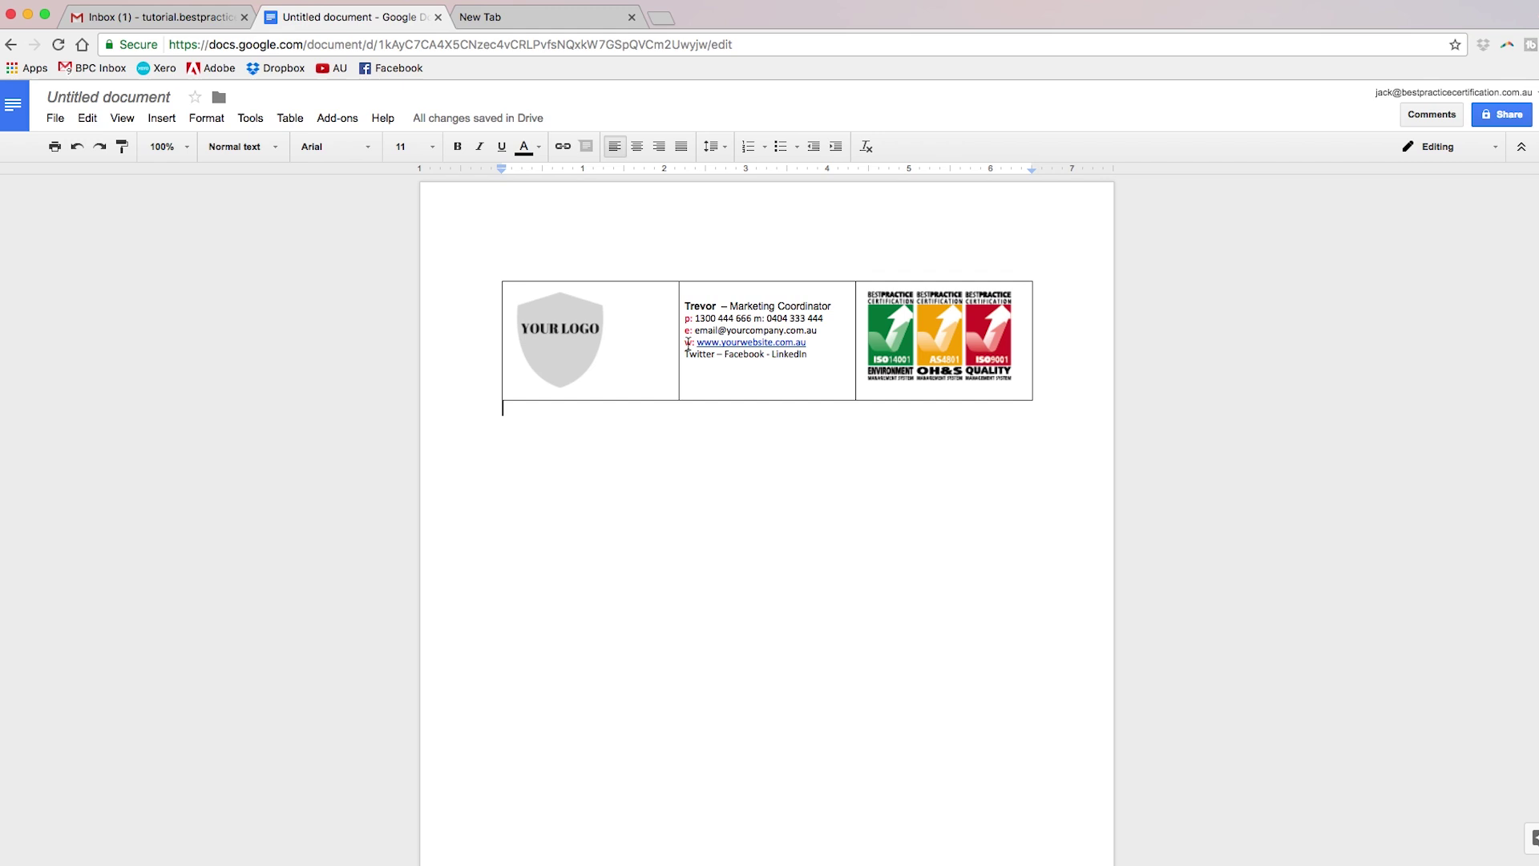
left_click_drag(679, 340, 609, 341)
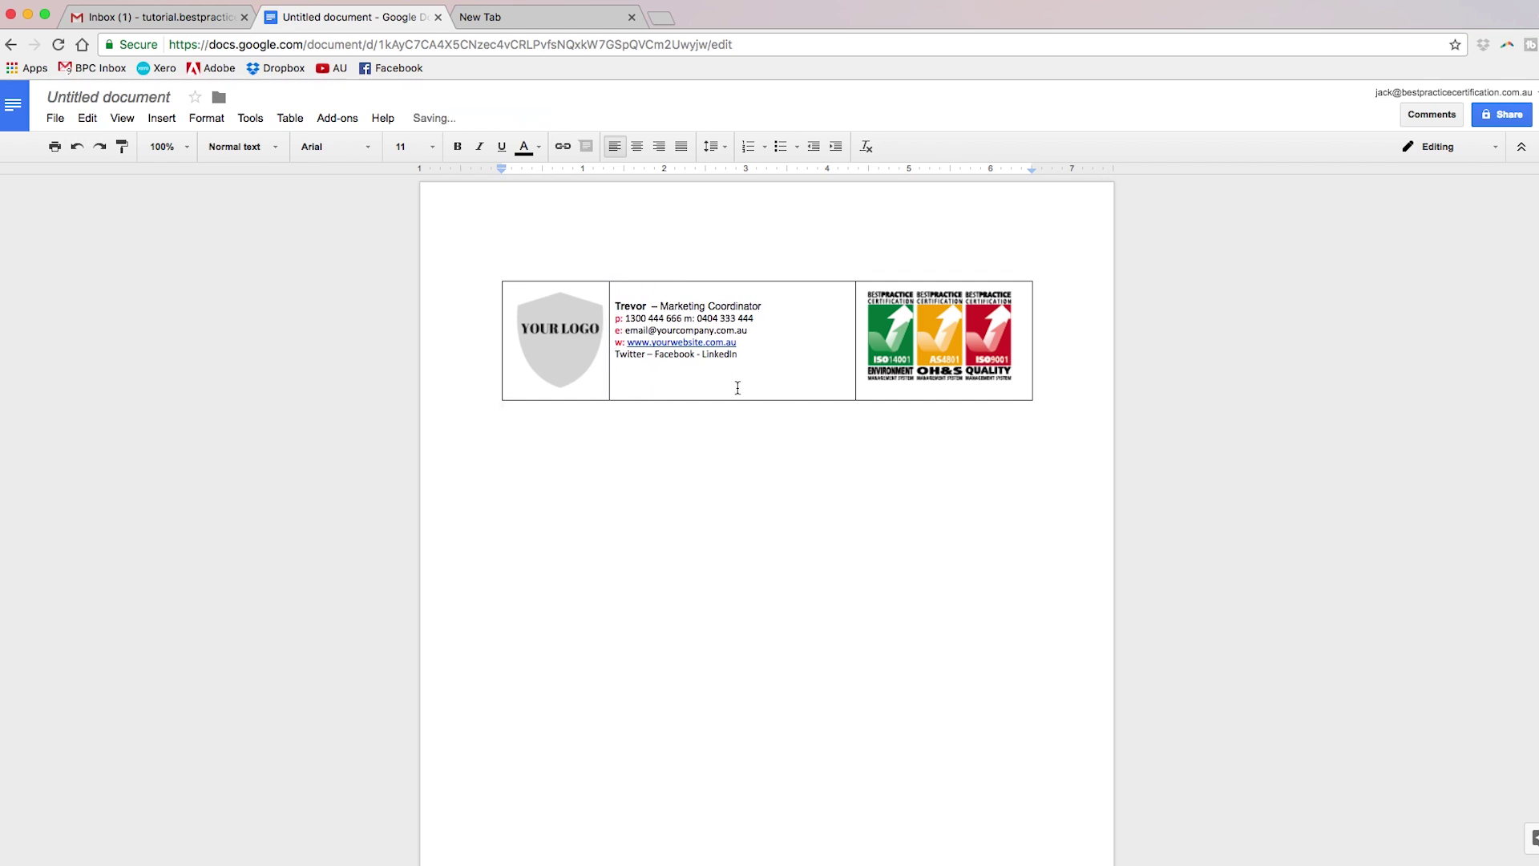
left_click(615, 306)
key("Return")
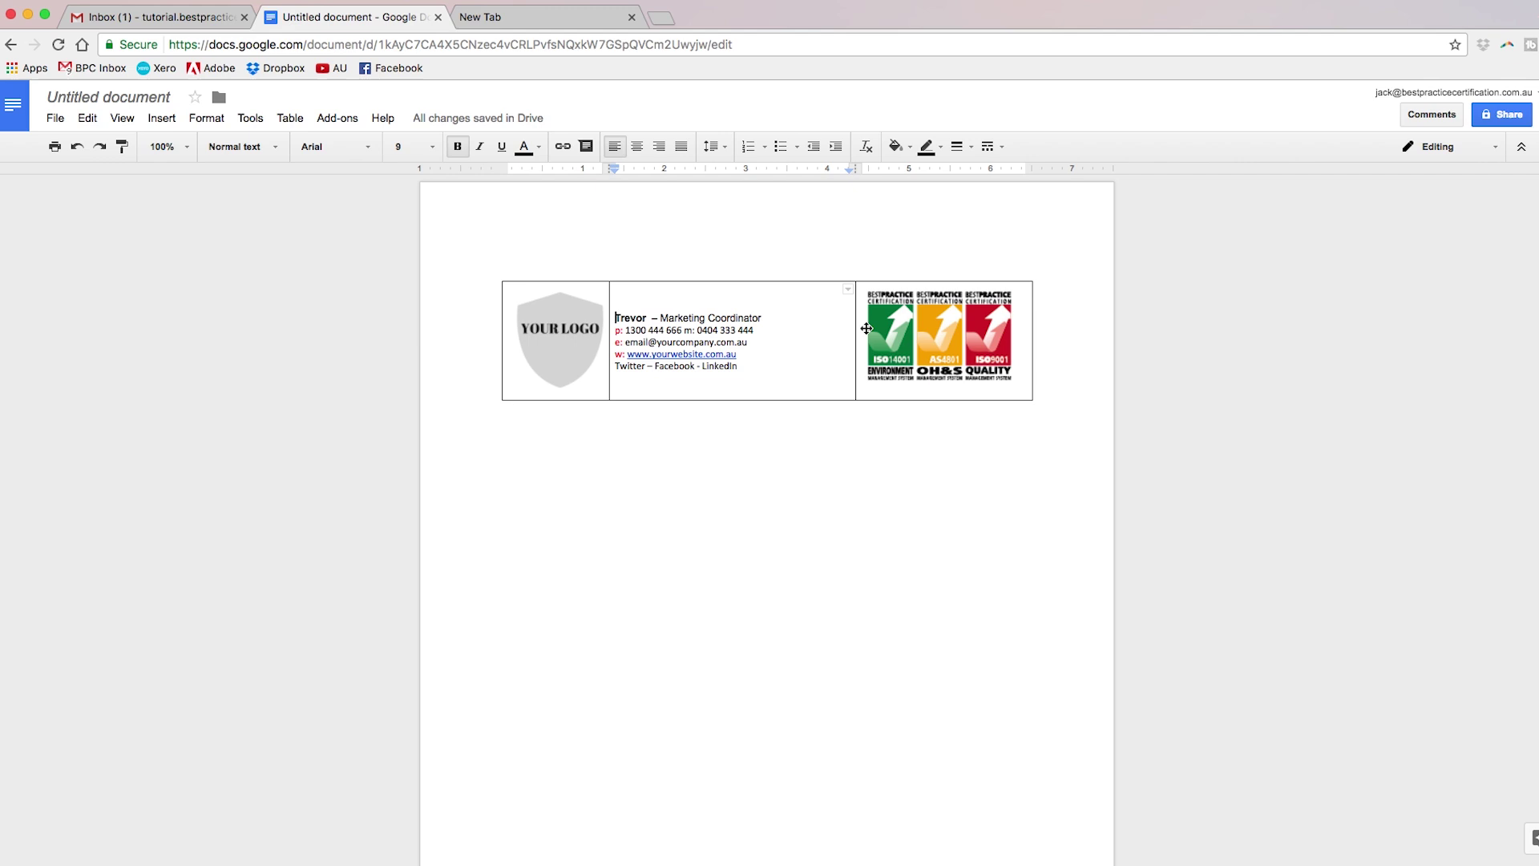
Narrow the text column, widening the certification logo cell
left_click_drag(856, 328, 783, 329)
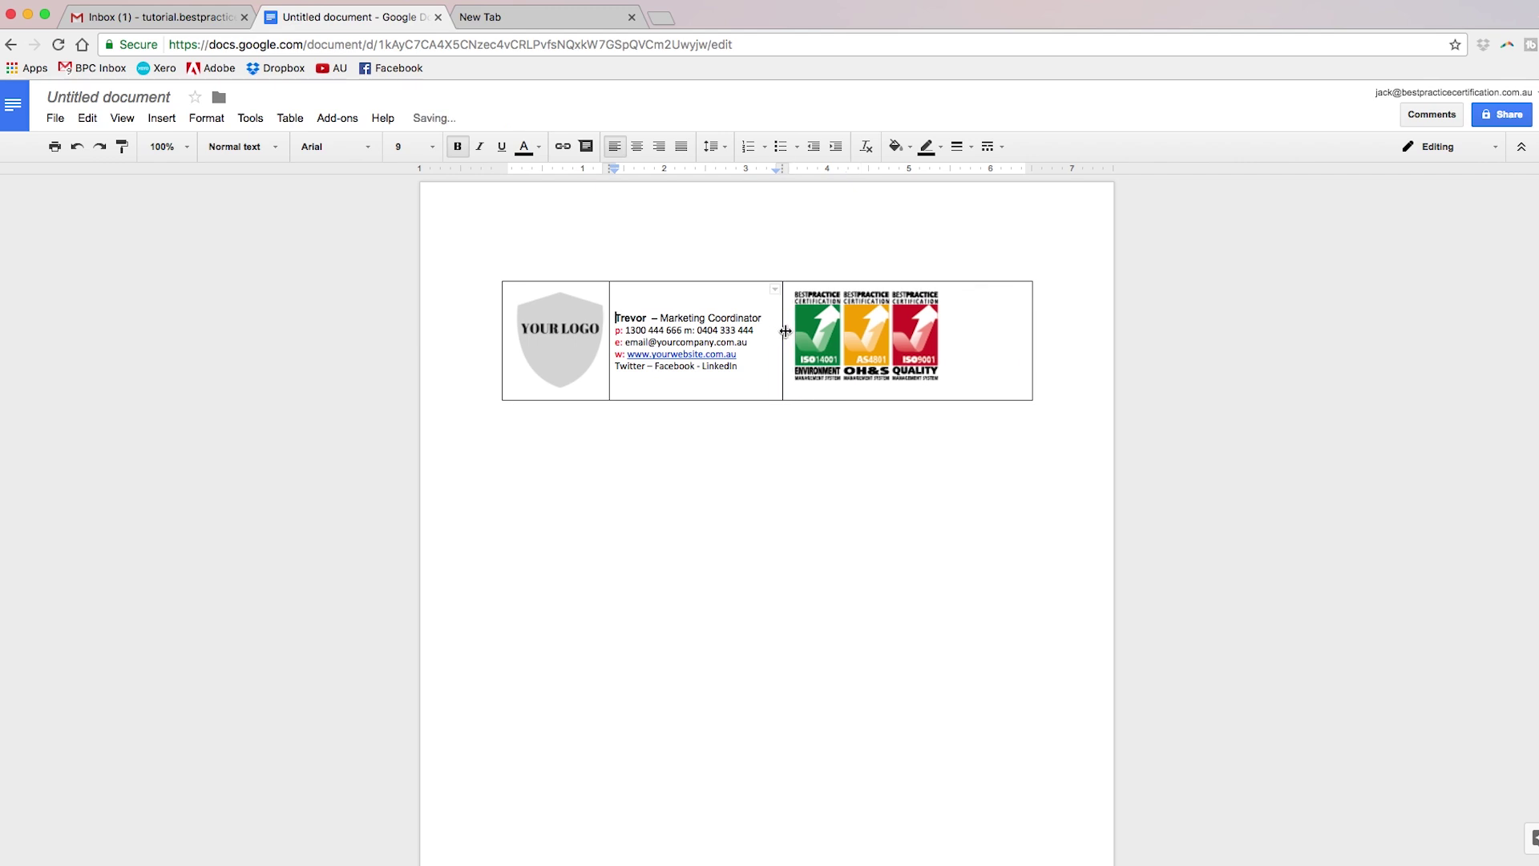
left_click(737, 388)
left_click(746, 357)
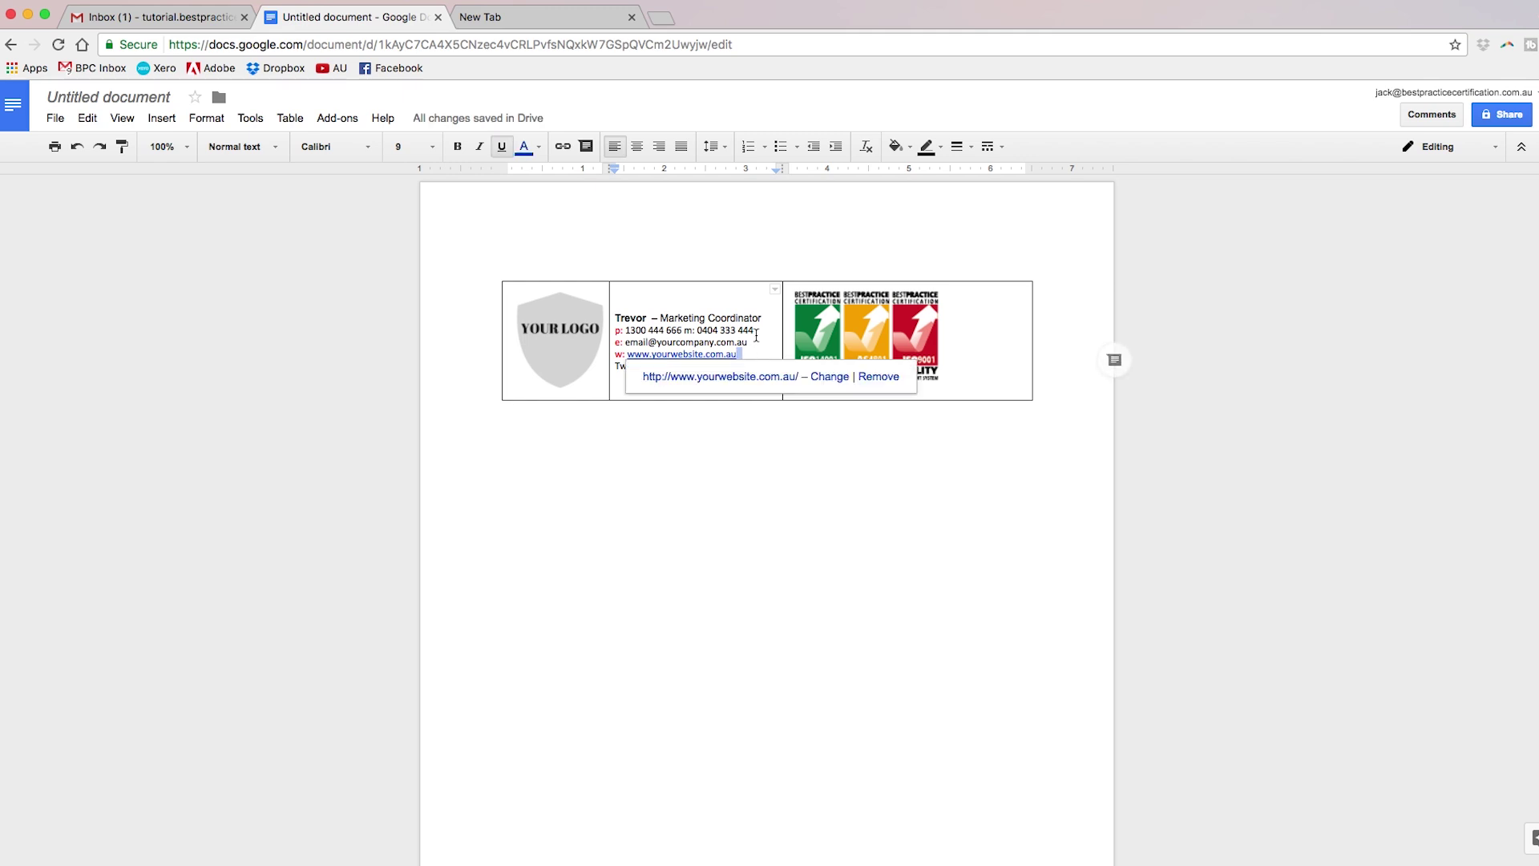
left_click(756, 338)
left_click(290, 118)
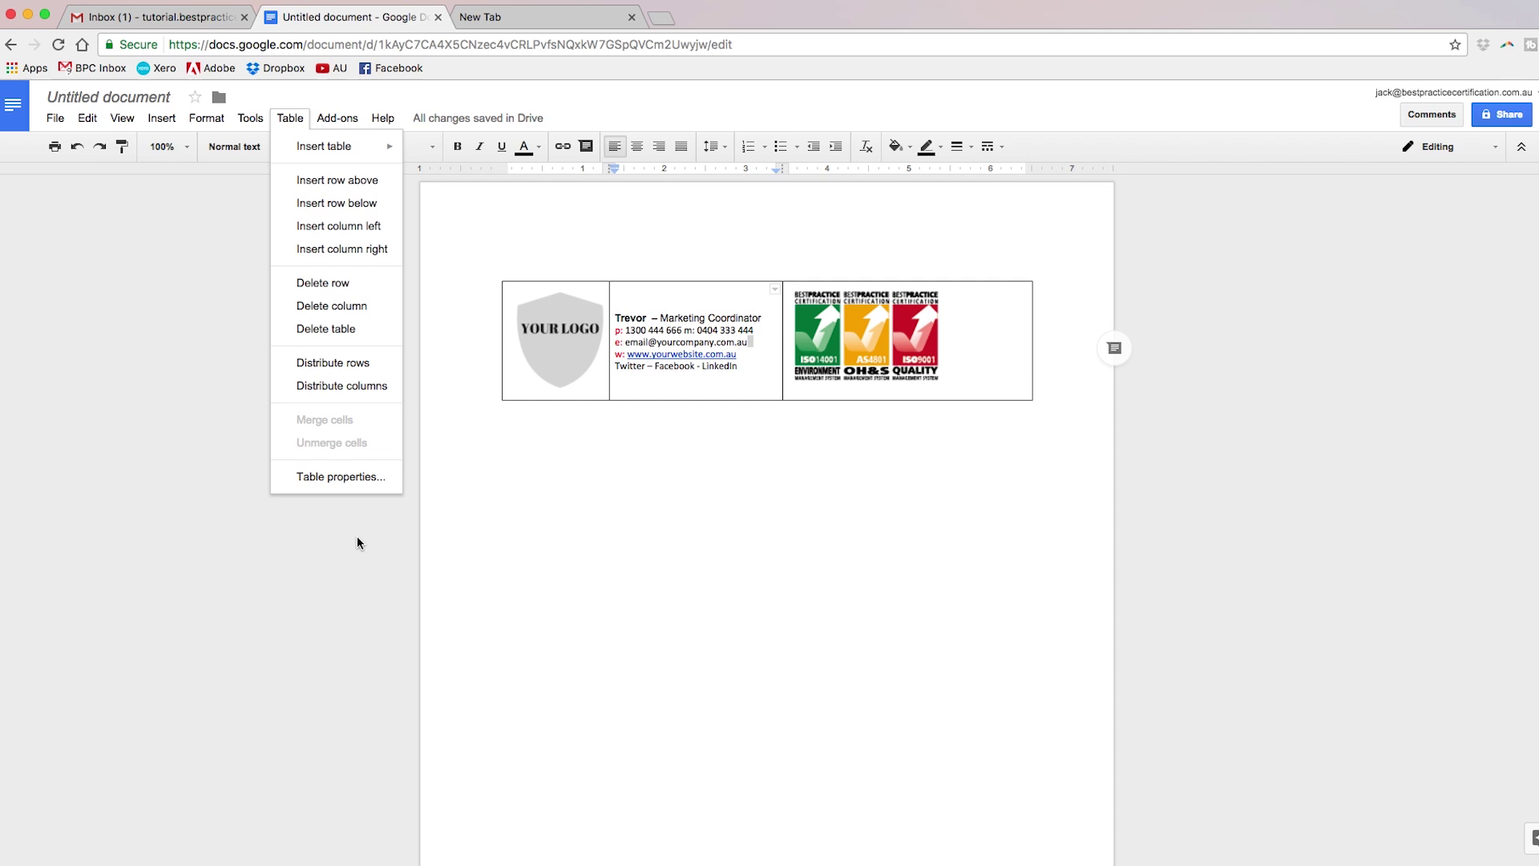
In Table properties make the table border white so the borders disappear
left_click(333, 478)
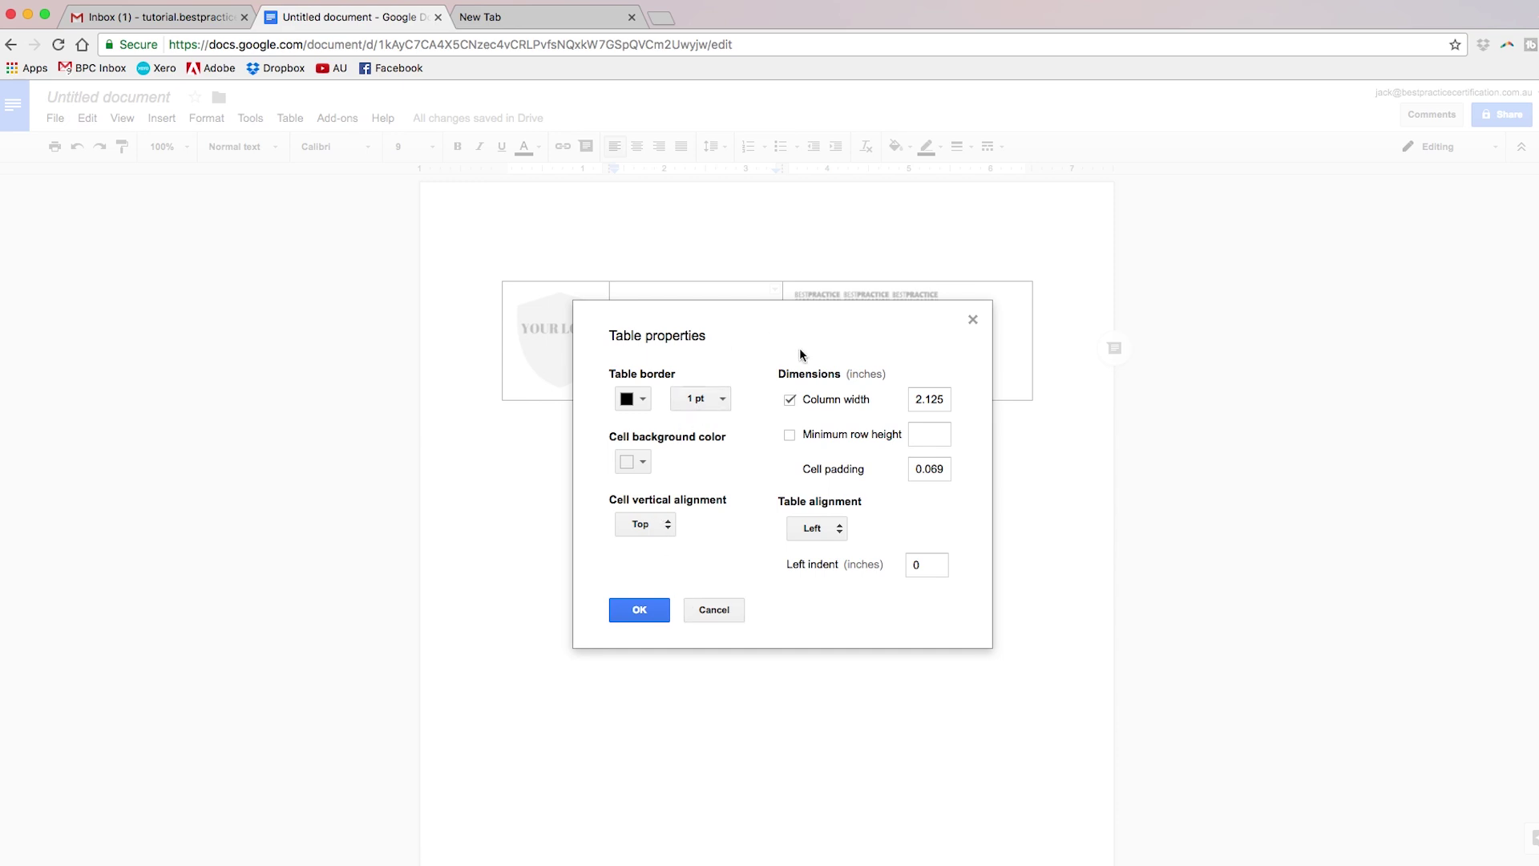
left_click(641, 401)
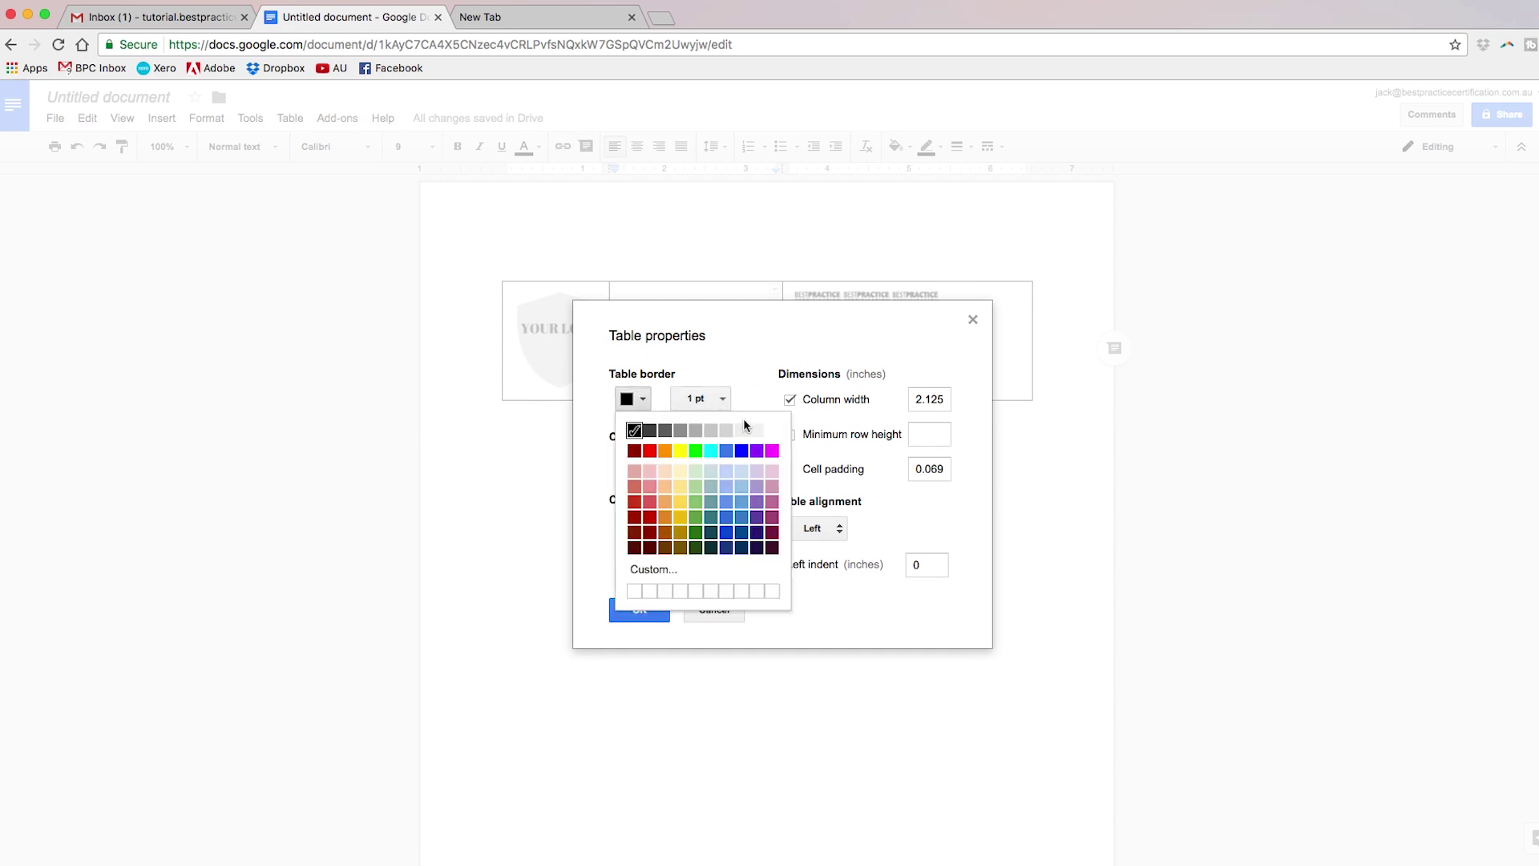
left_click(769, 430)
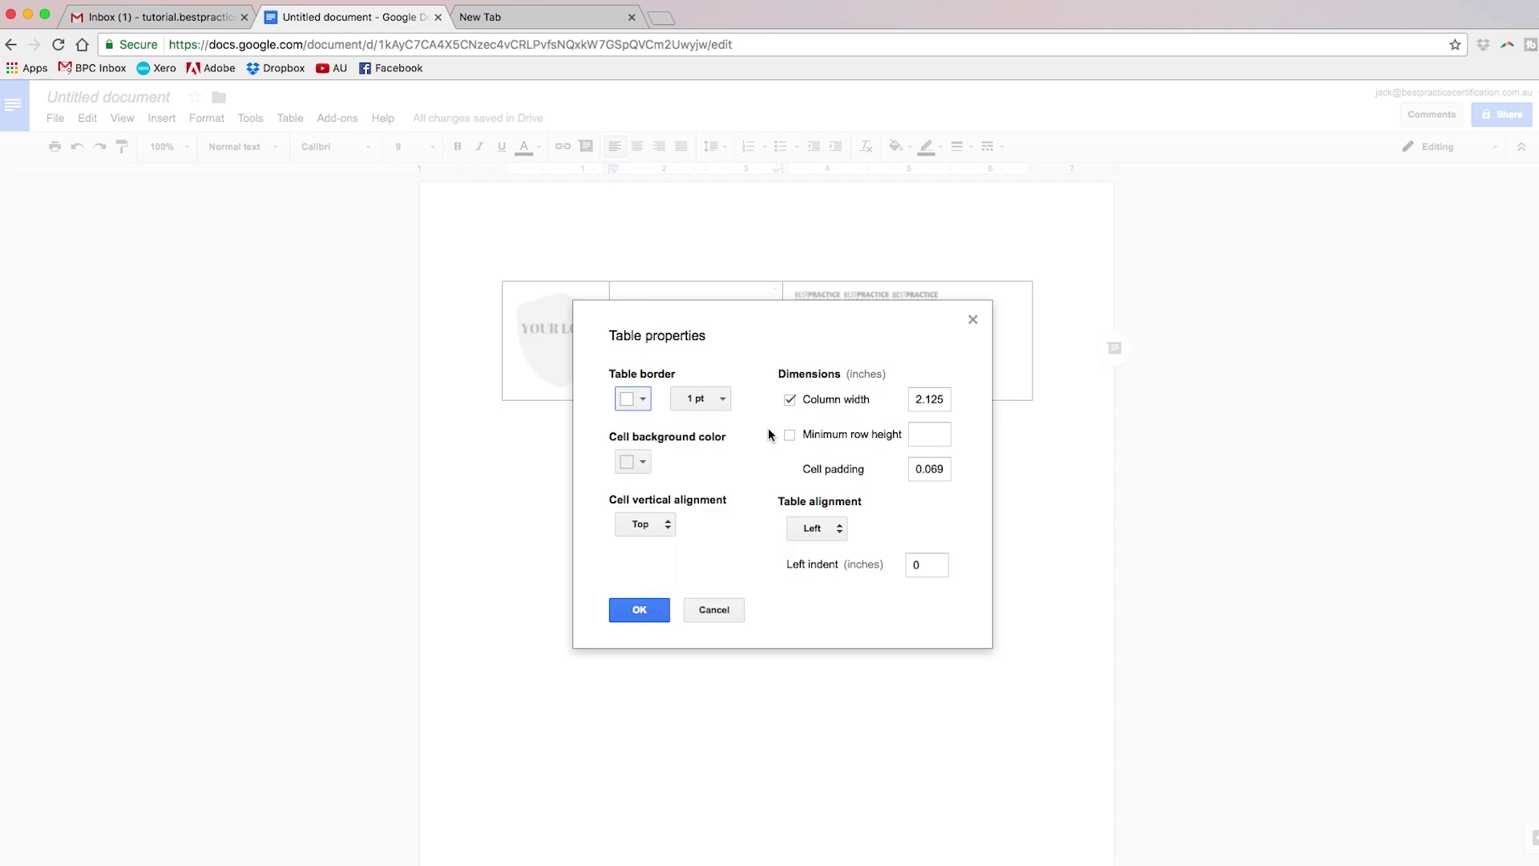
left_click(660, 603)
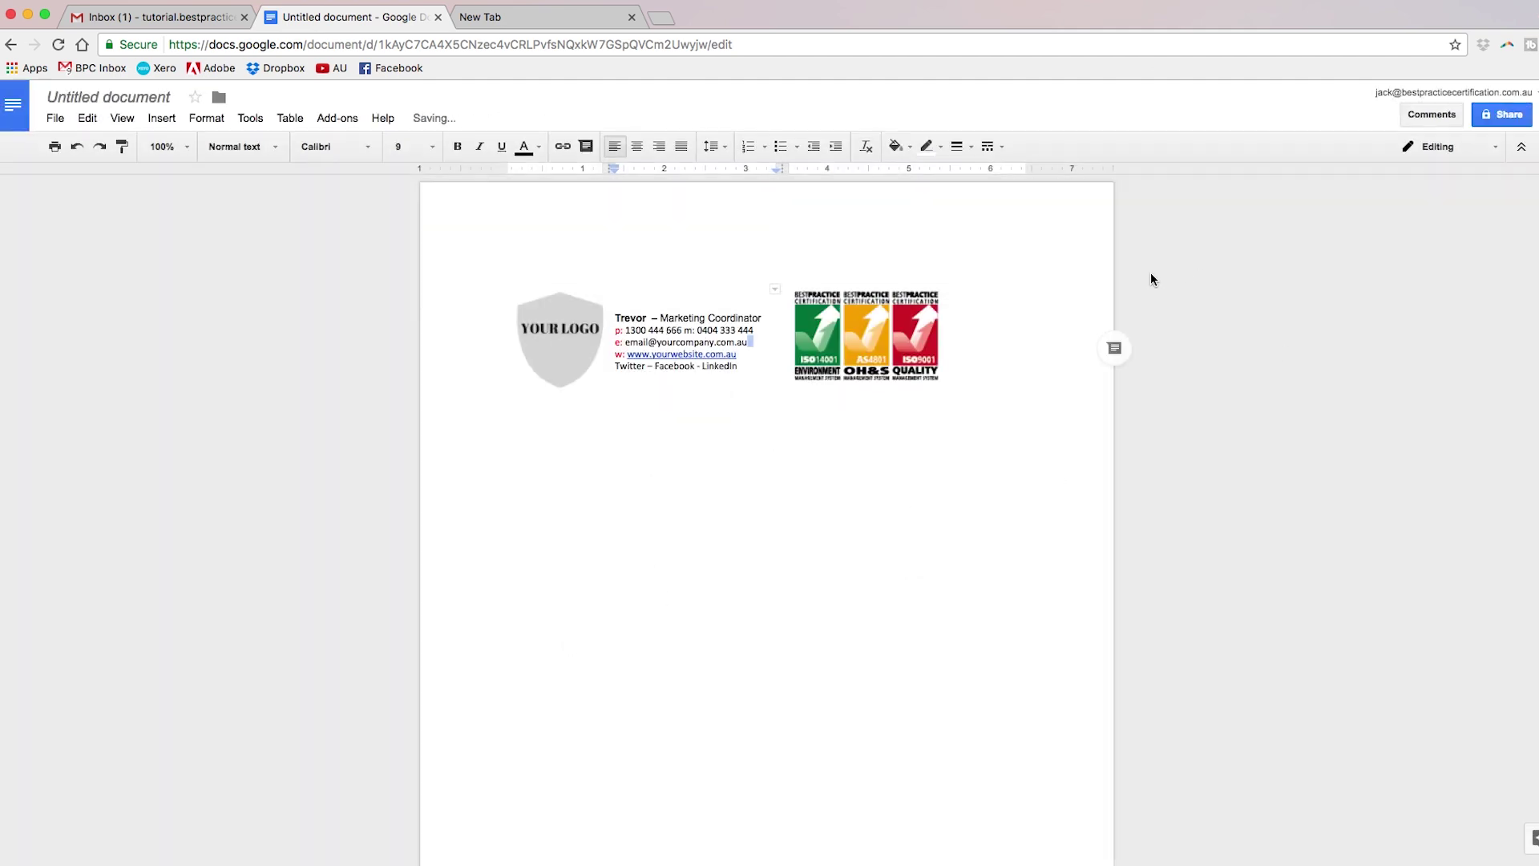
Add the greeting 'Kind Regards,' on the line above the signature table
left_click(914, 352)
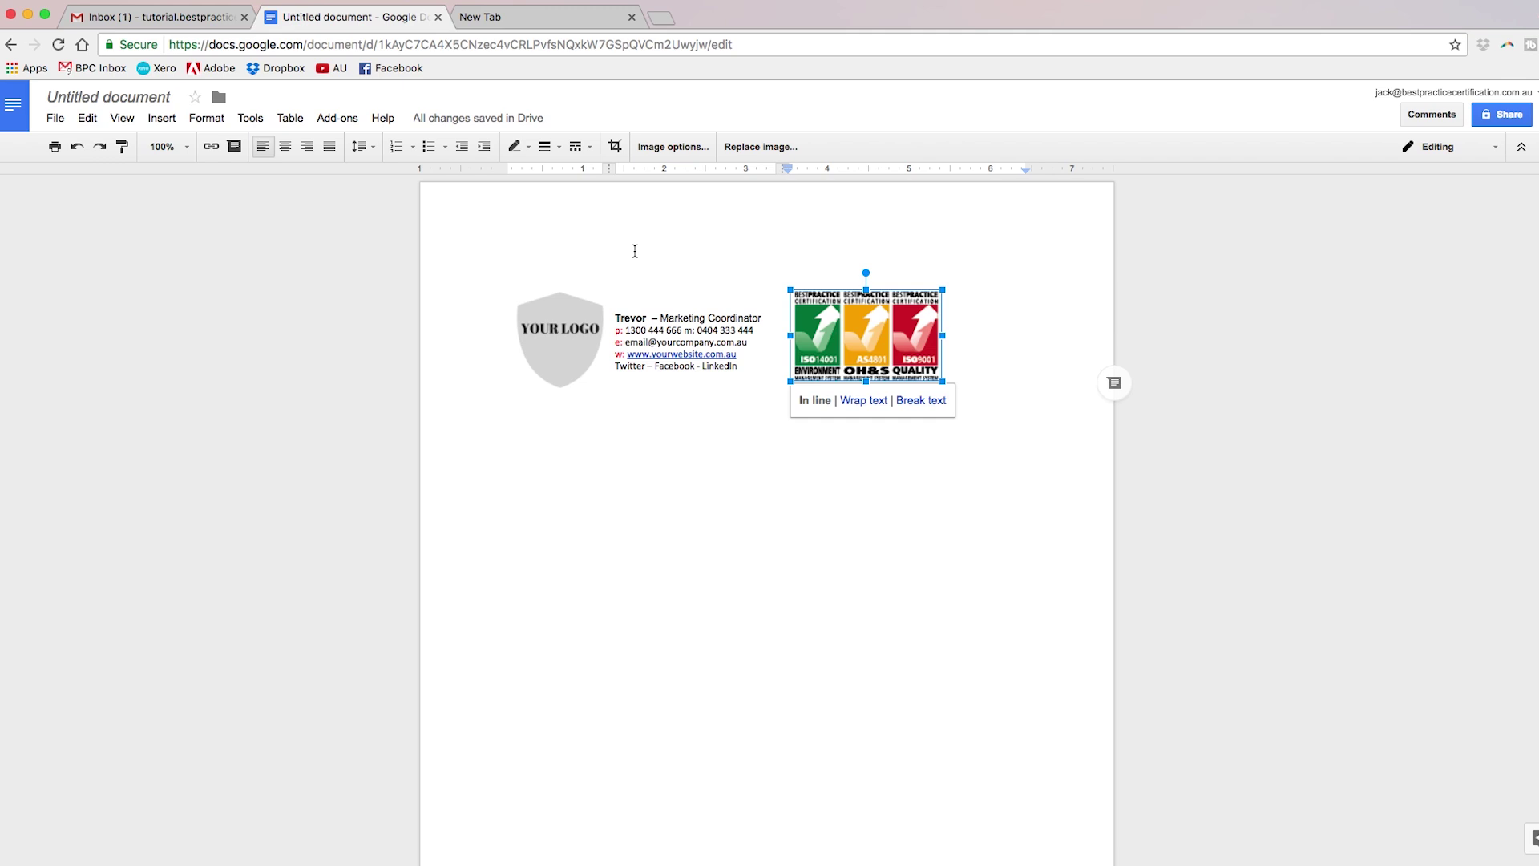
left_click(538, 238)
type("K")
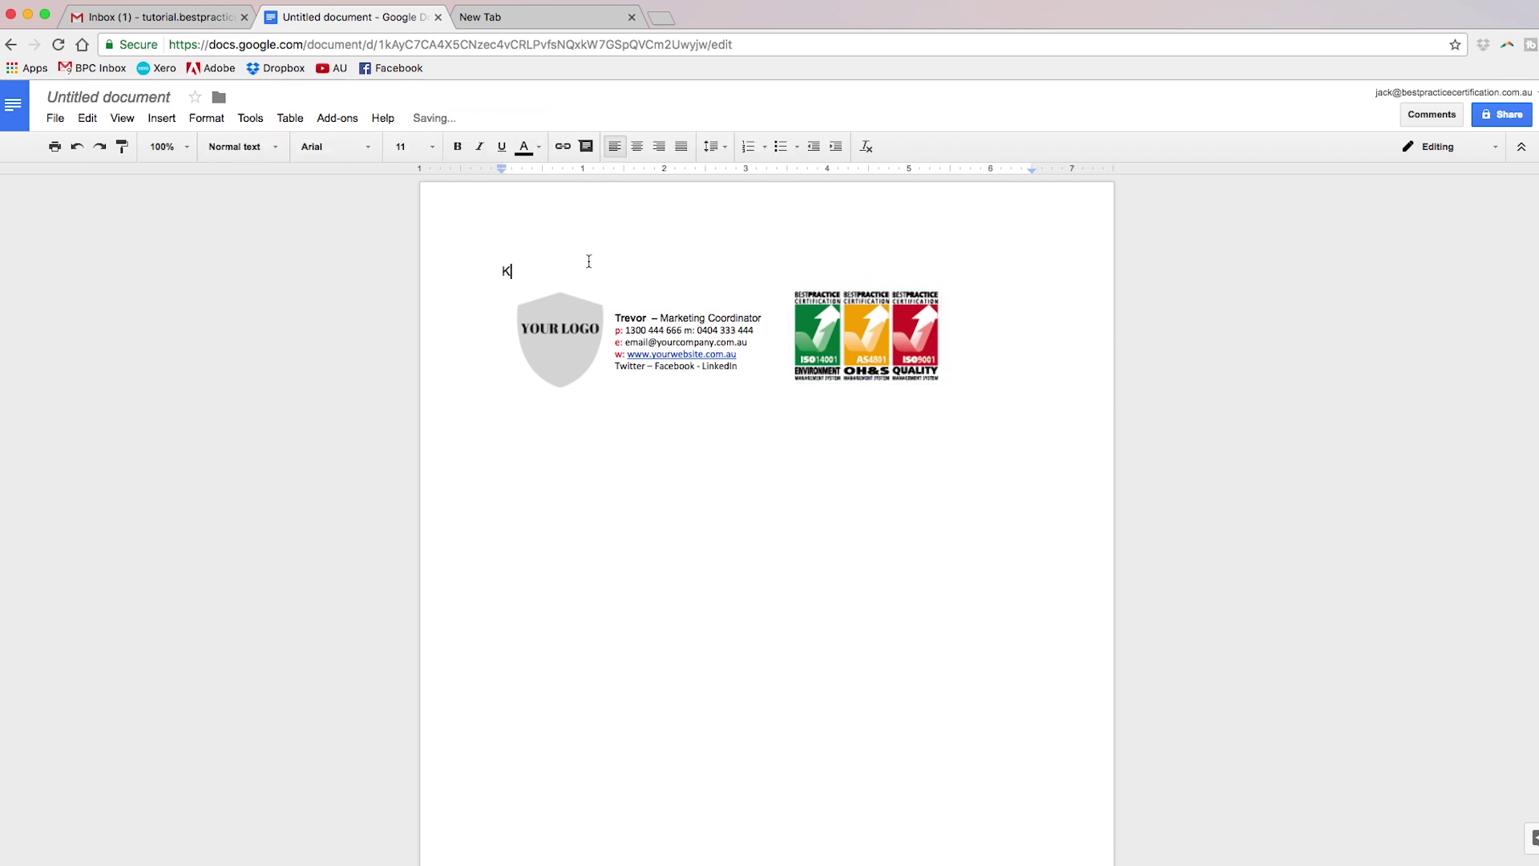
type("ind Regards")
type("m")
key("BackSpace")
Copy the greeting and signature table, then switch to the Gmail inbox
mouse_move(999, 368)
left_mouse_down()
mouse_move(486, 300)
mouse_move(444, 269)
left_mouse_up()
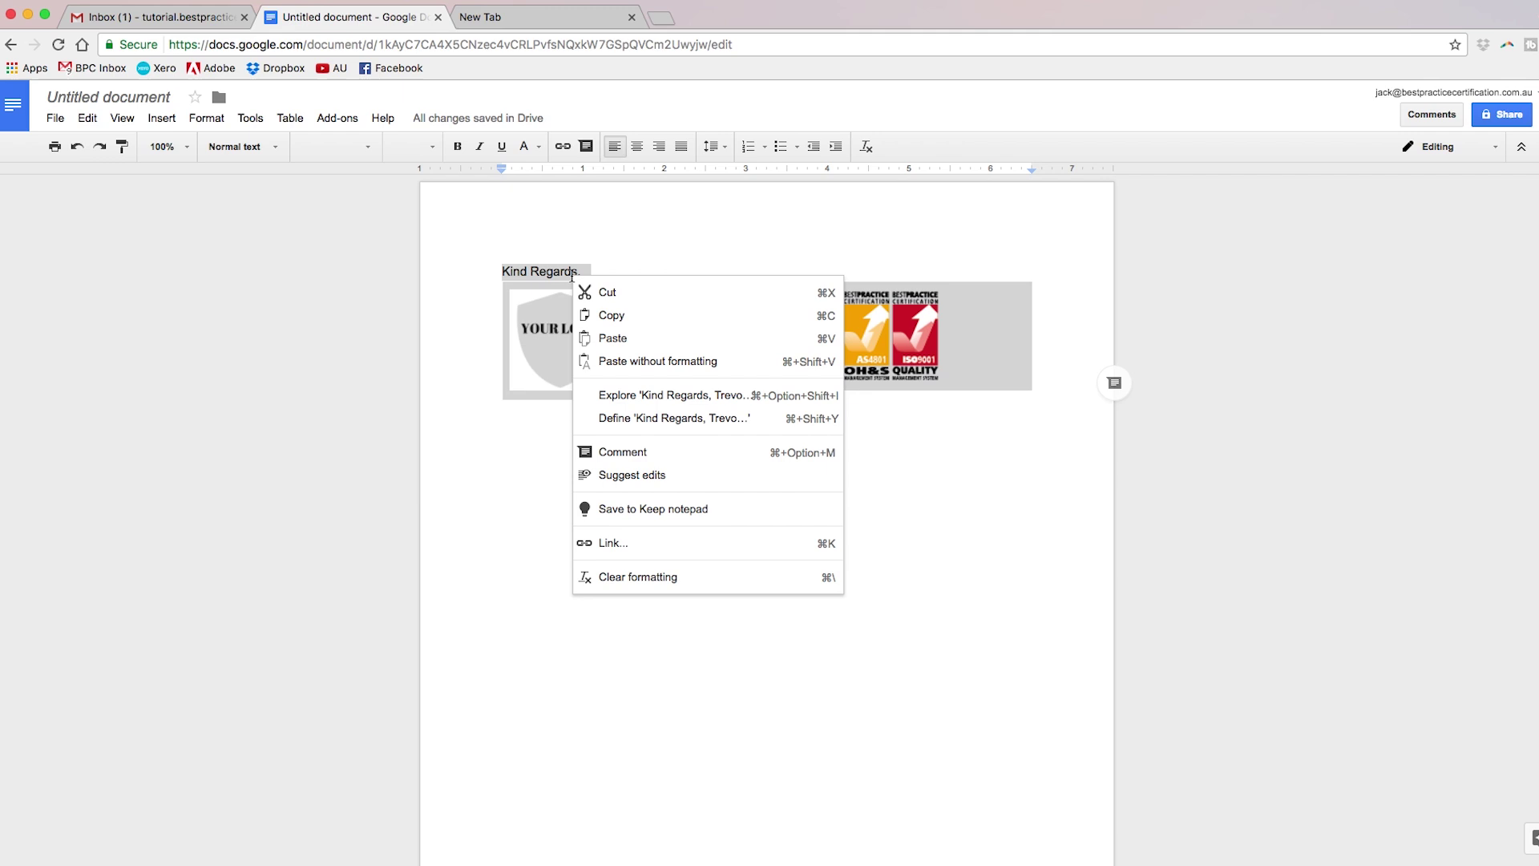
right_click(574, 279)
left_click(607, 315)
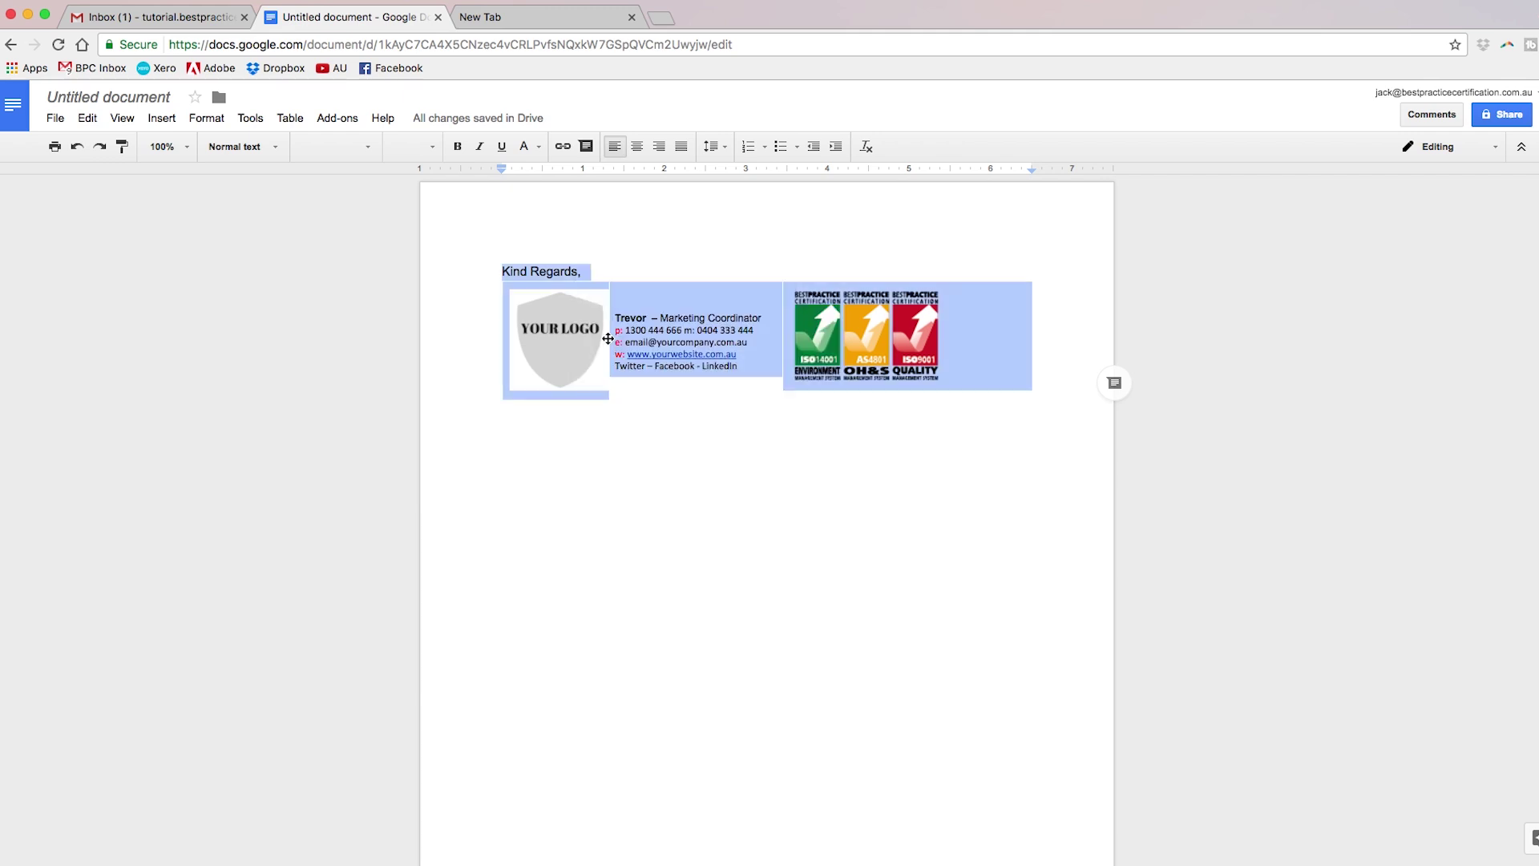
left_click(181, 18)
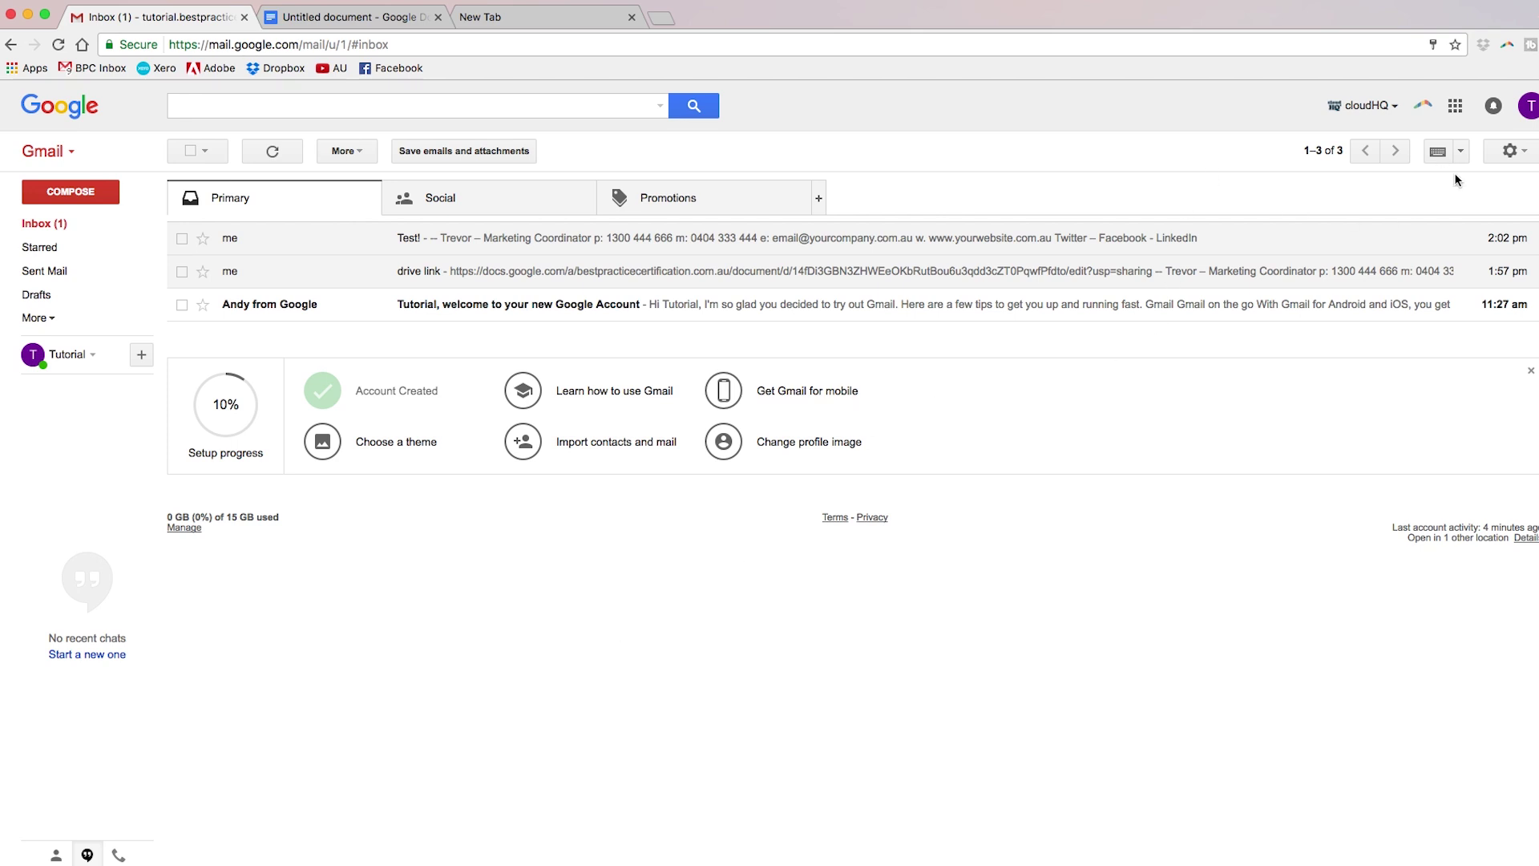
Open Gmail's General settings page from the gear menu to reach the signature section
left_click(1513, 151)
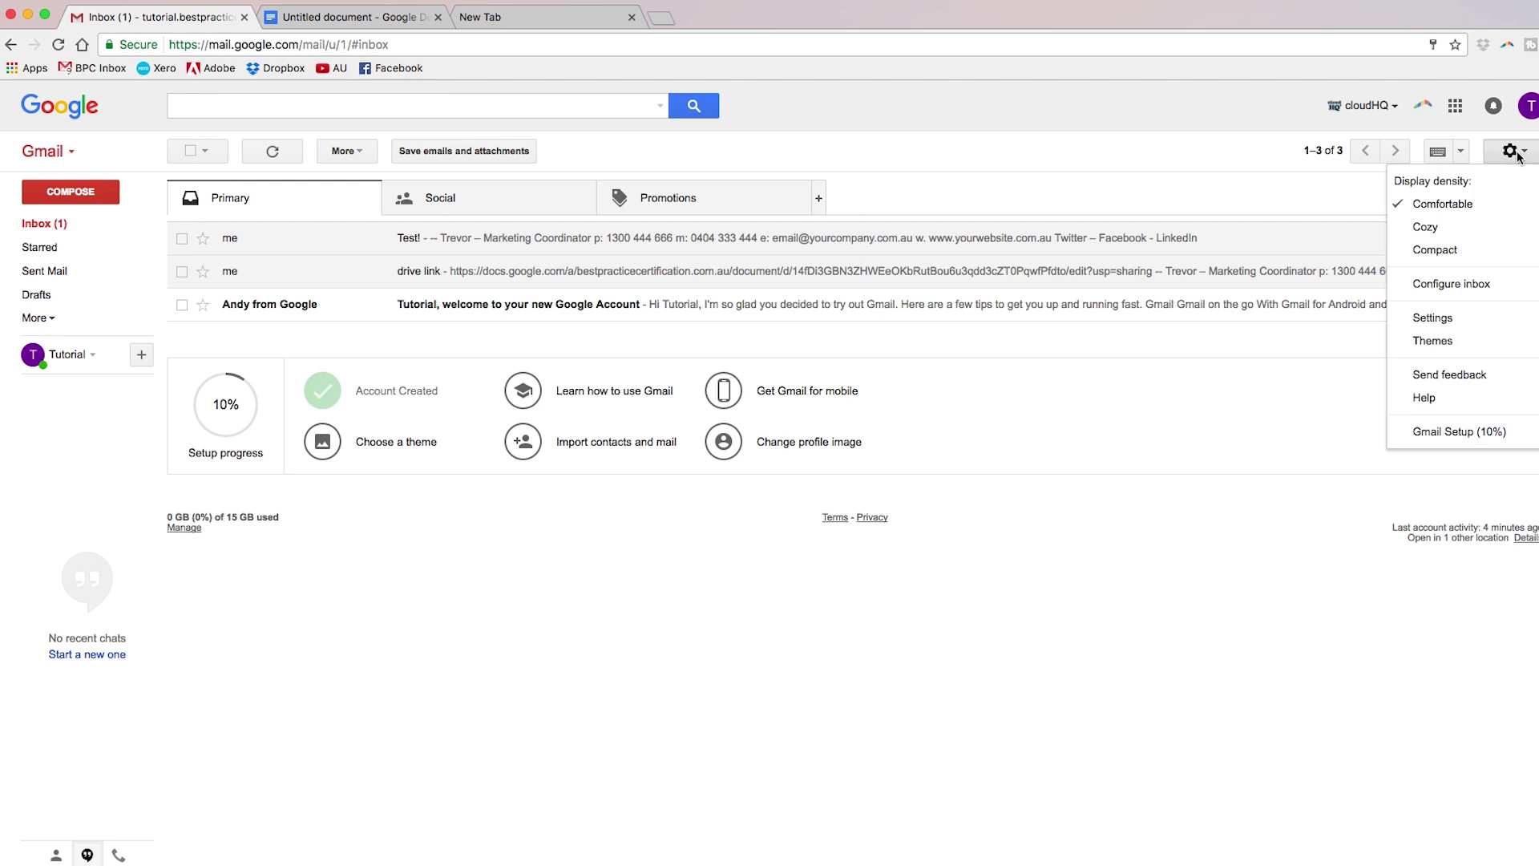
left_click(1465, 318)
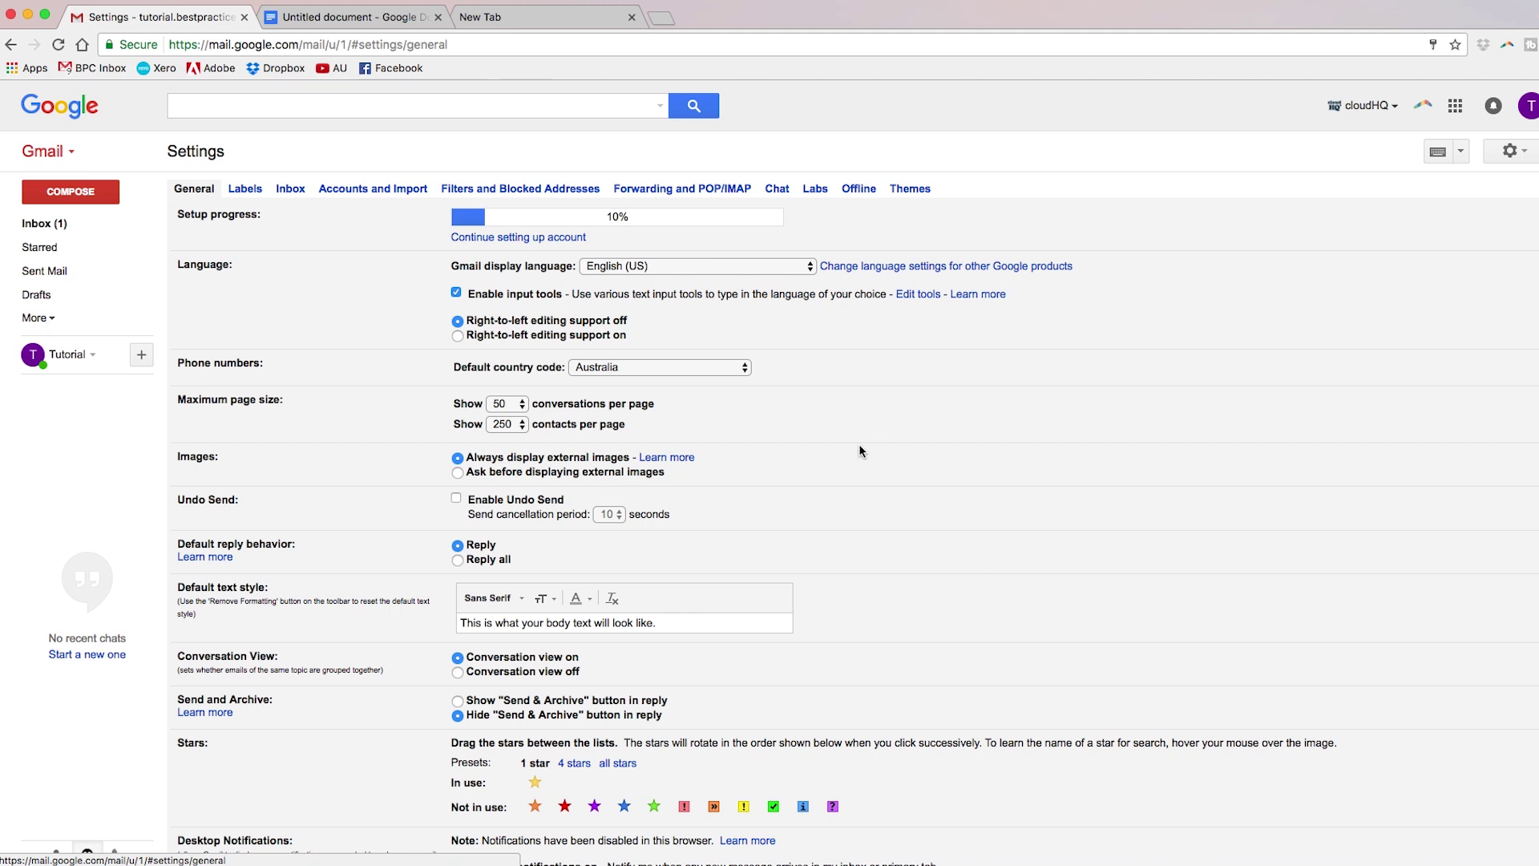
scroll(942, 486, "down", 1)
scroll(942, 488, "down", 3)
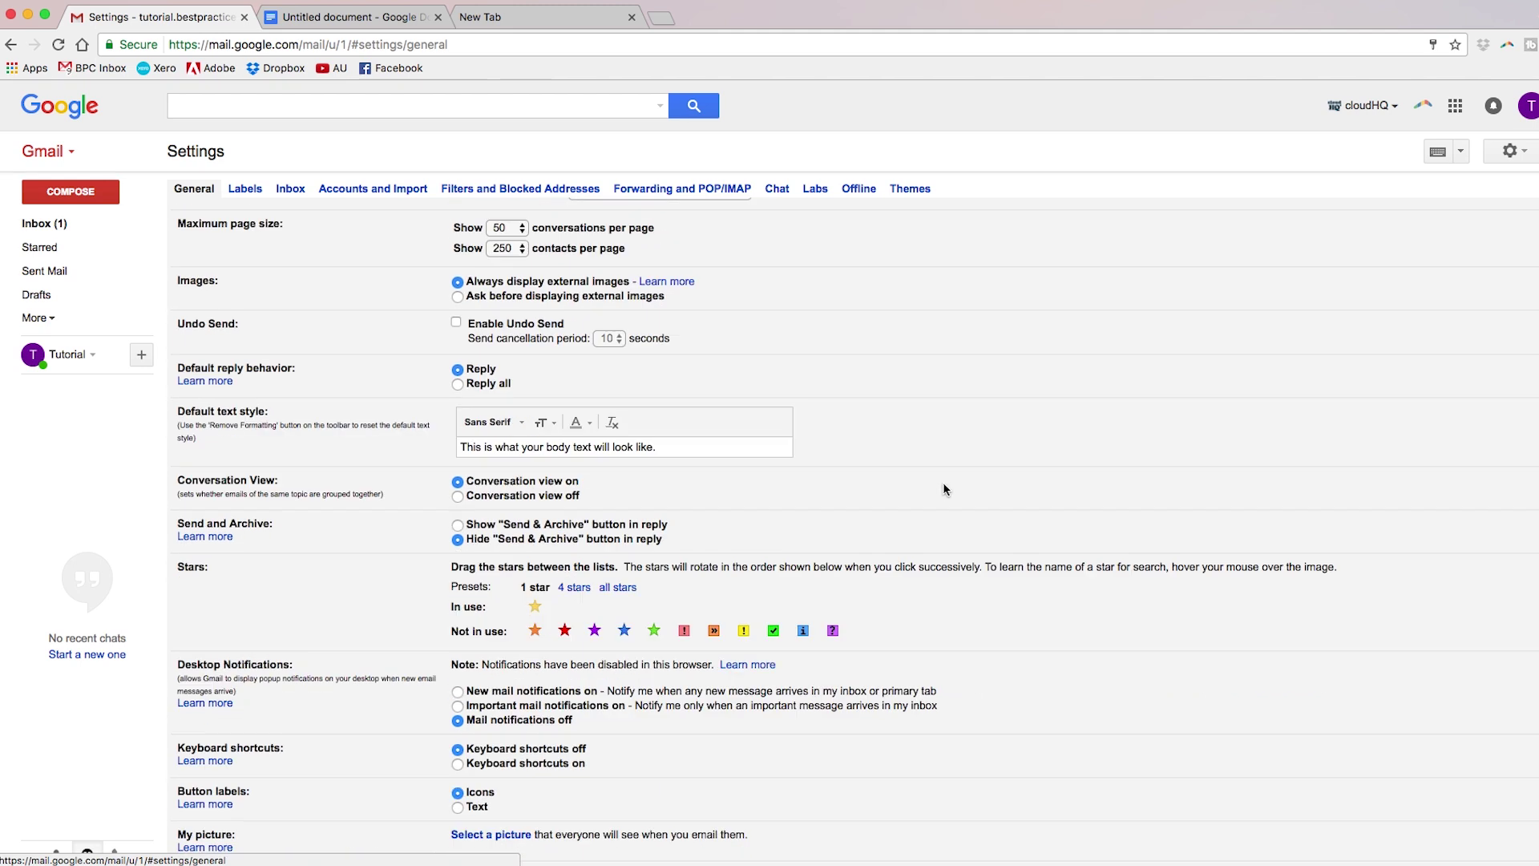
scroll(944, 490, "down", 1)
scroll(944, 490, "down", 4)
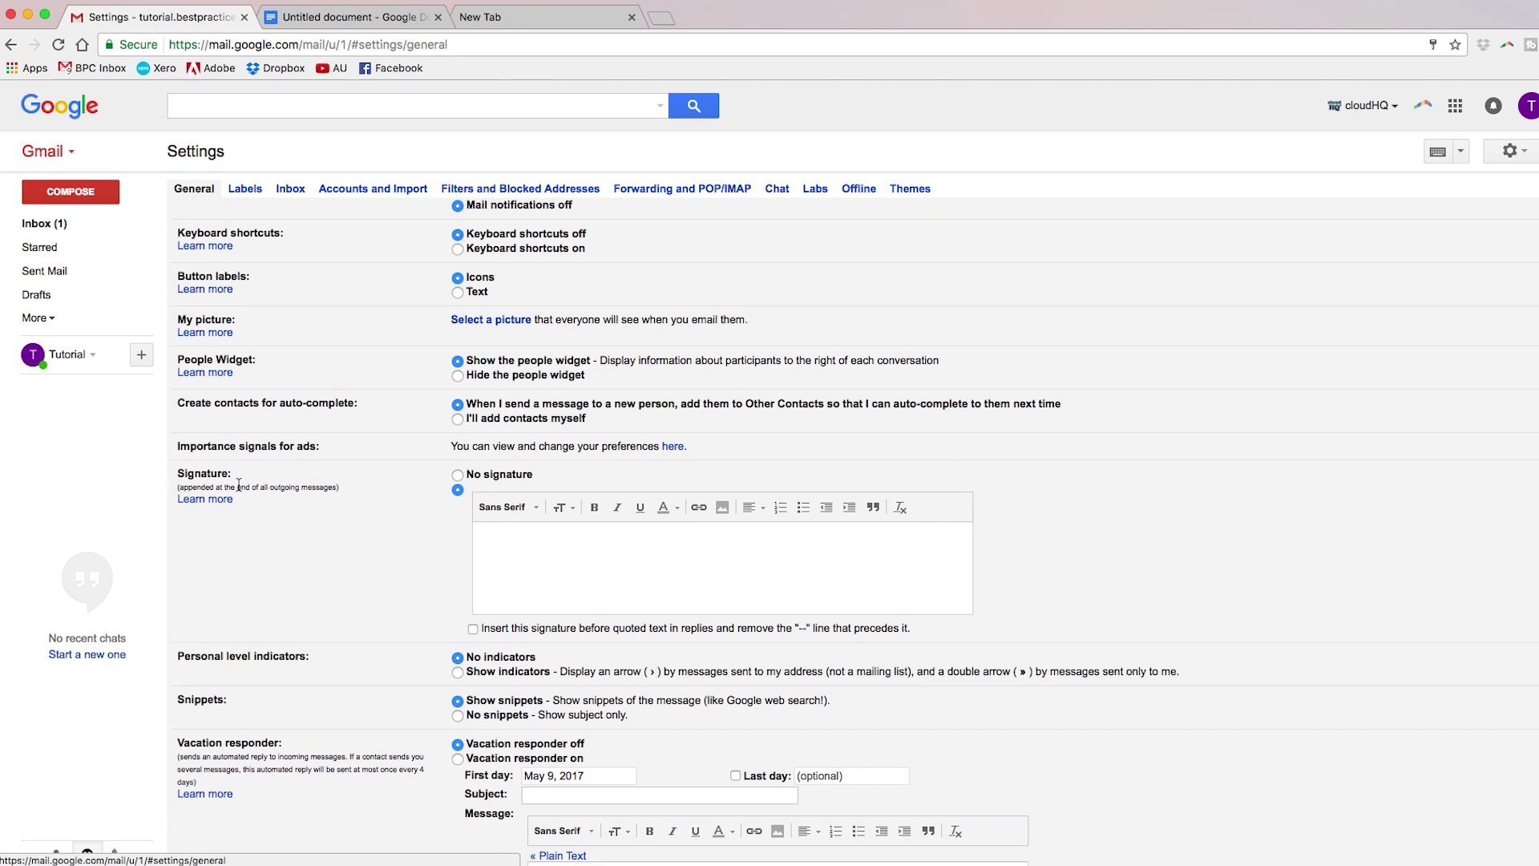
Paste the Kind Regards signature table into the signature box and save the changes
left_click(501, 544)
right_click(503, 538)
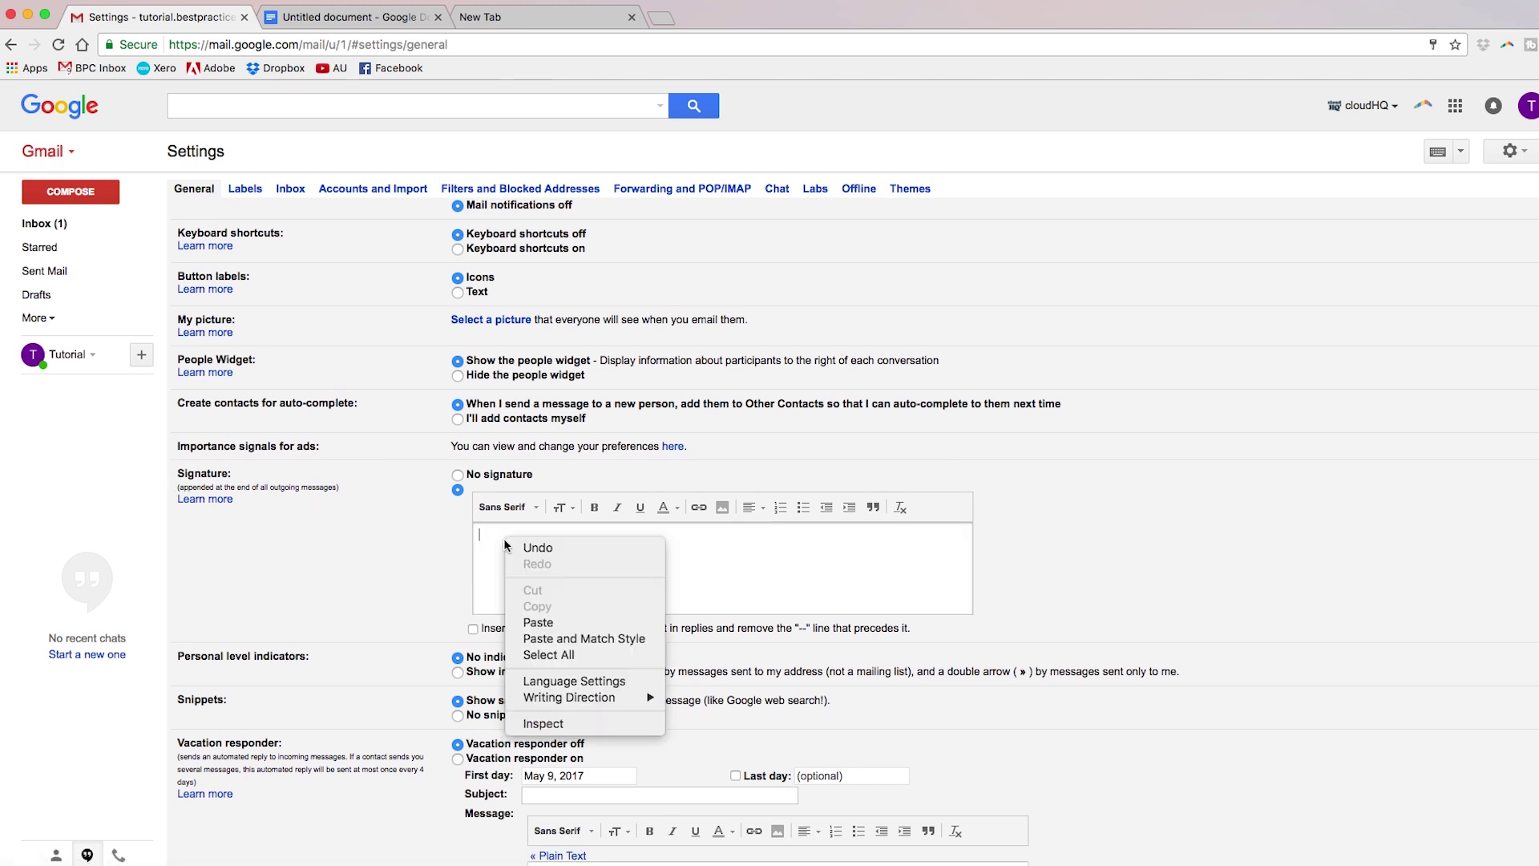
left_click(568, 623)
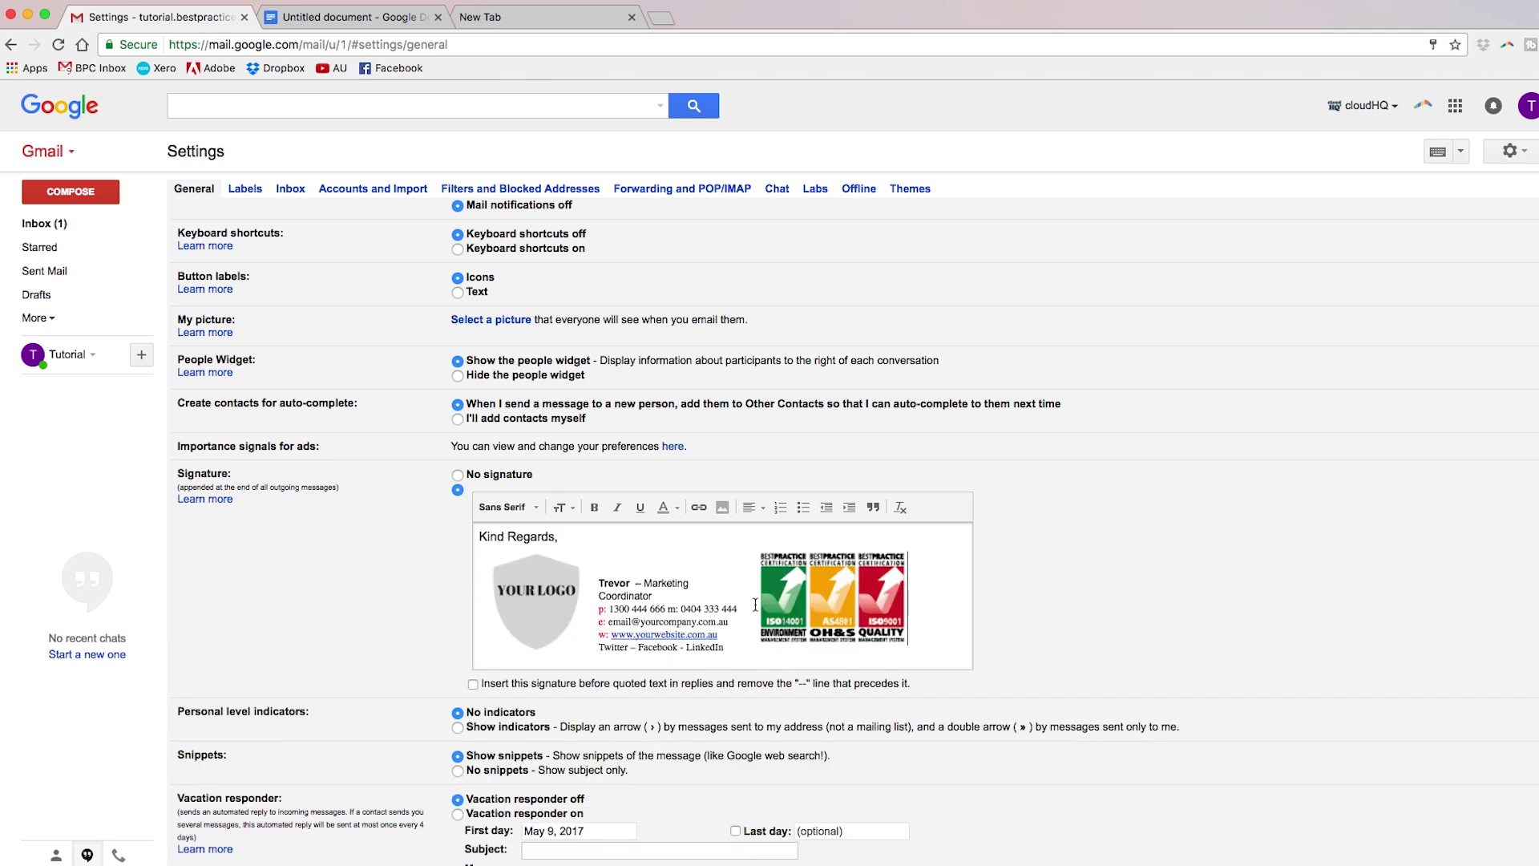
left_click_drag(508, 542, 939, 642)
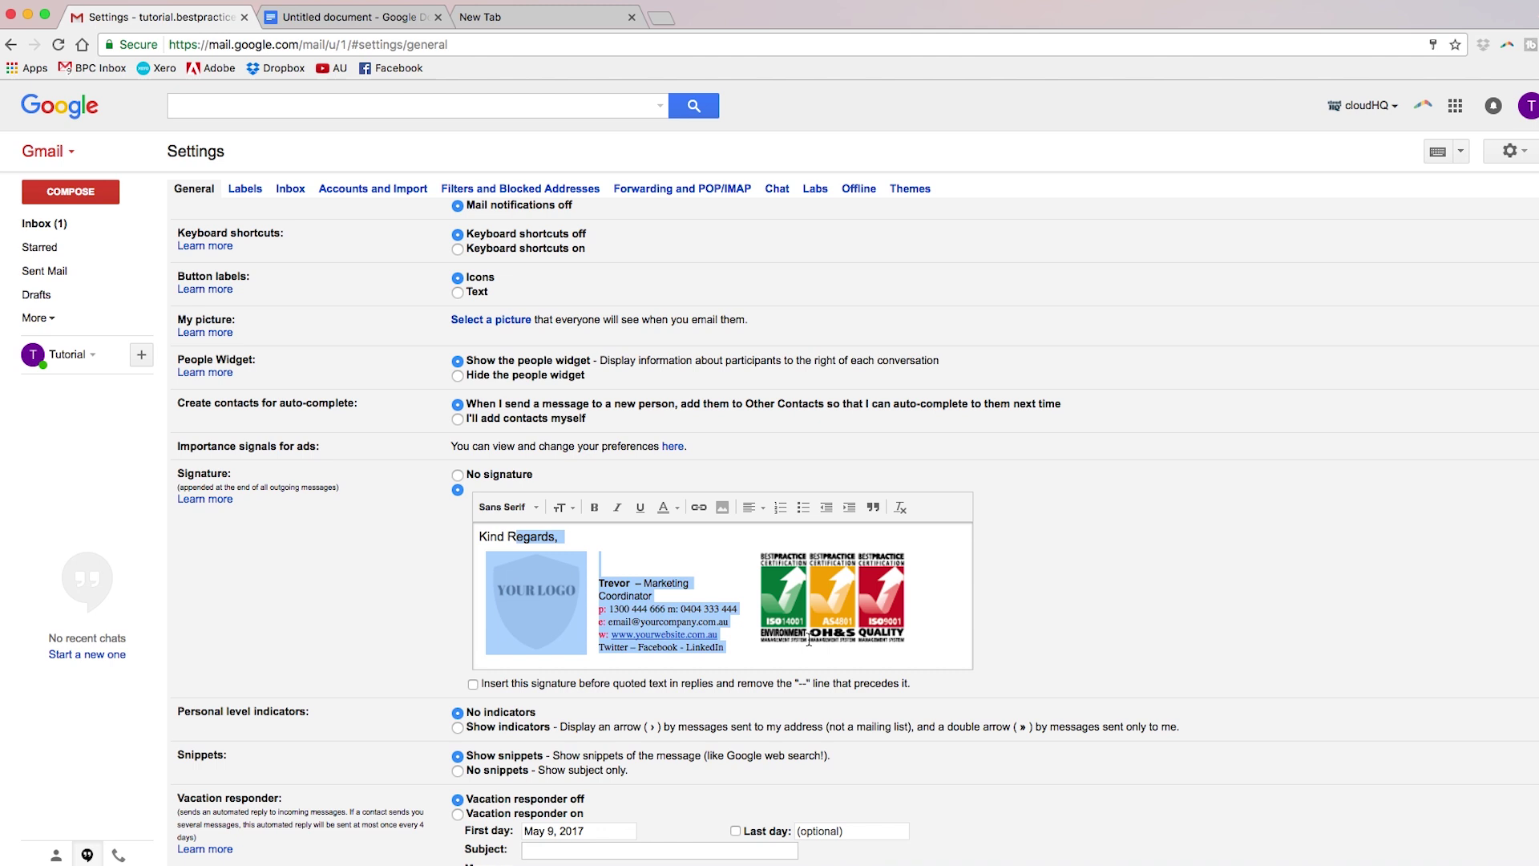
left_click(1111, 629)
scroll(1091, 628, "down", 3)
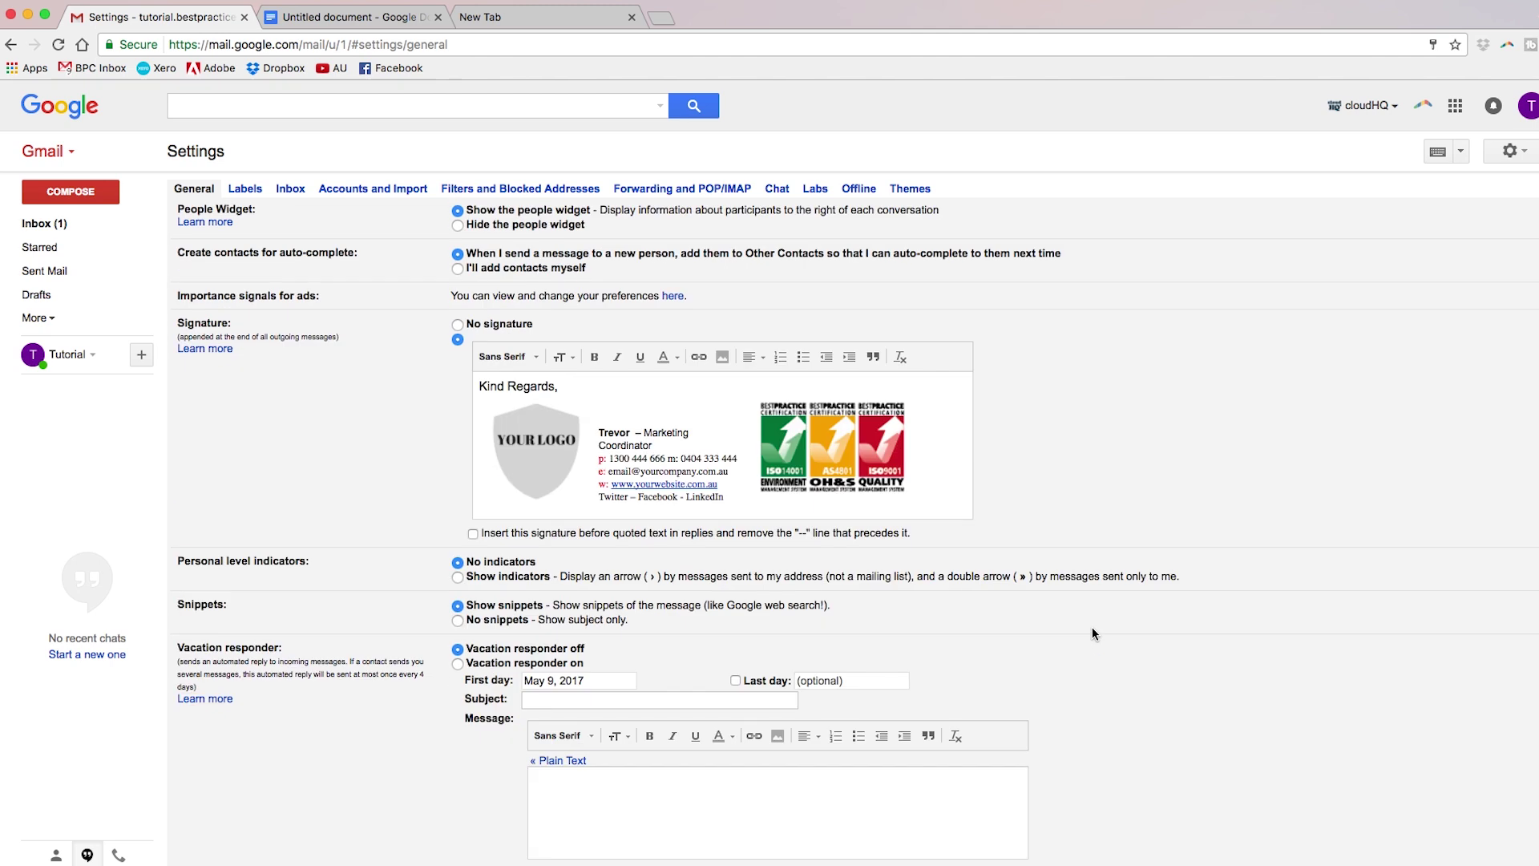
scroll(1092, 634, "down", 3)
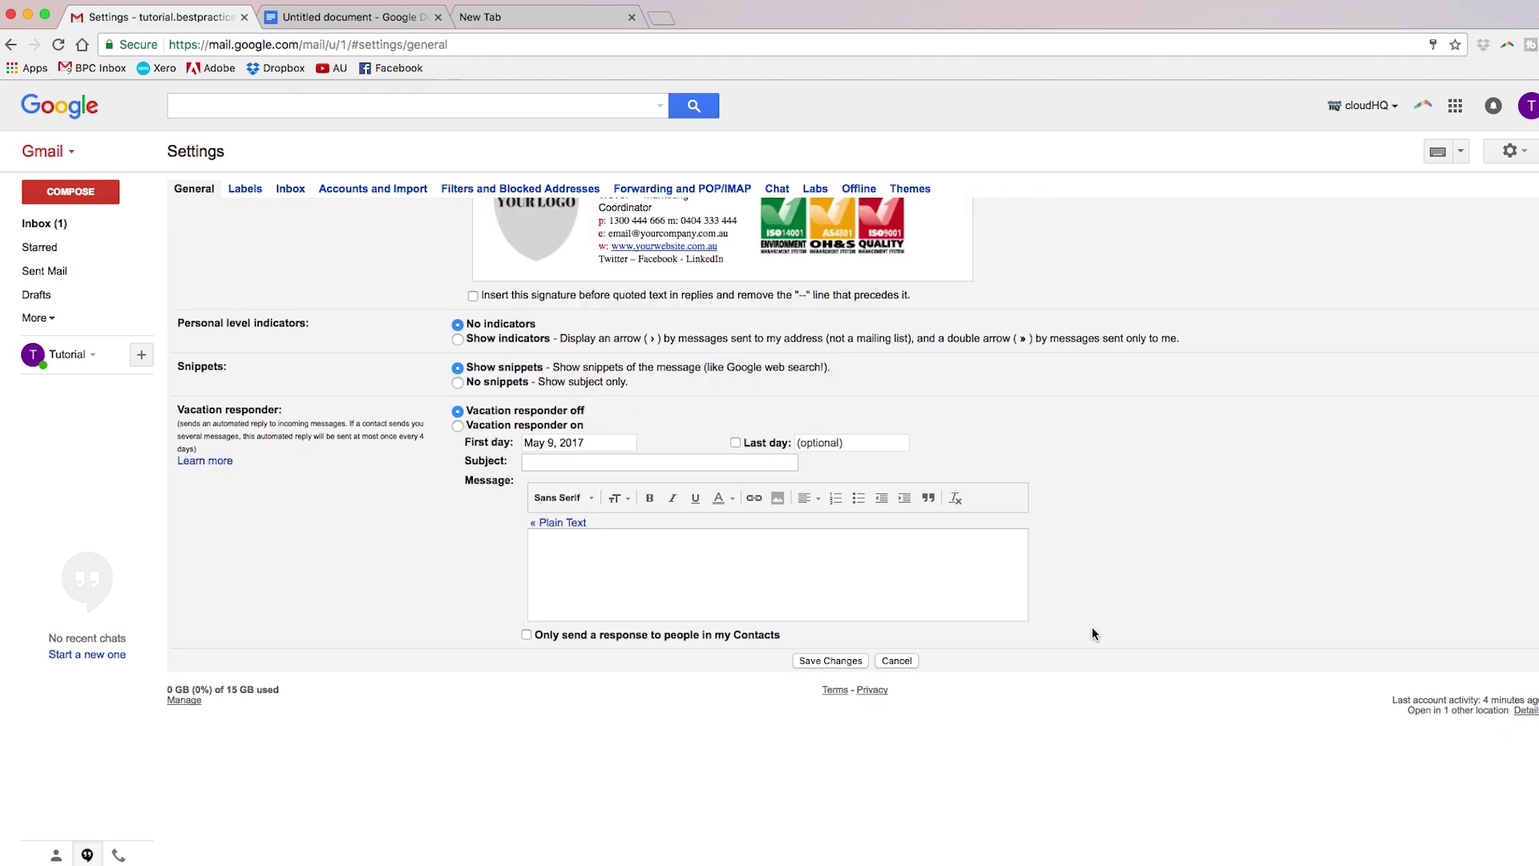
left_click(843, 661)
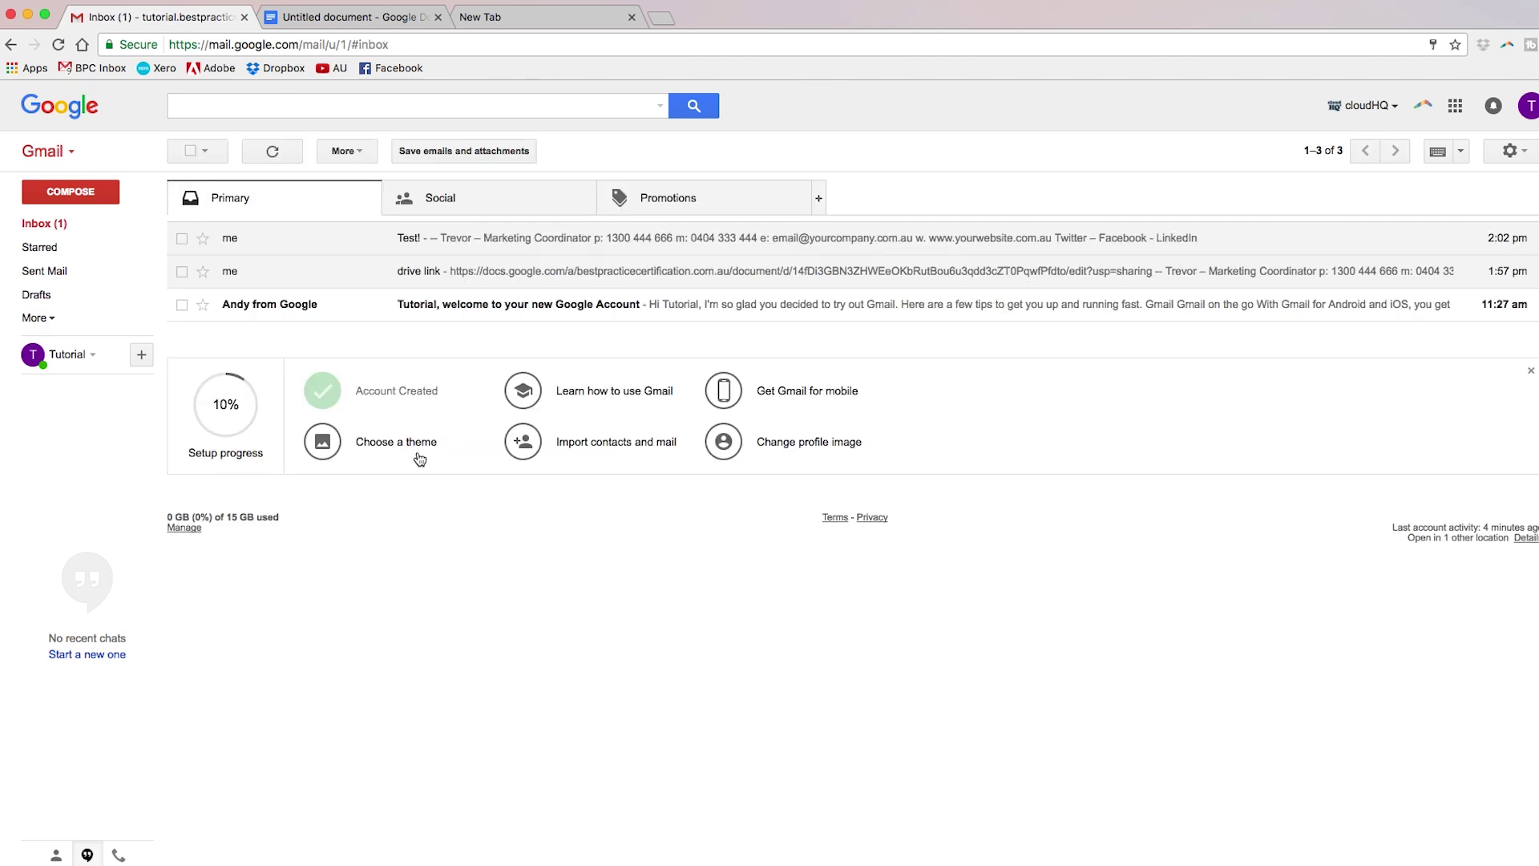
View the Test! email's signature with logo, contact details and badges, dismissing the Dropbox notice
left_click(540, 241)
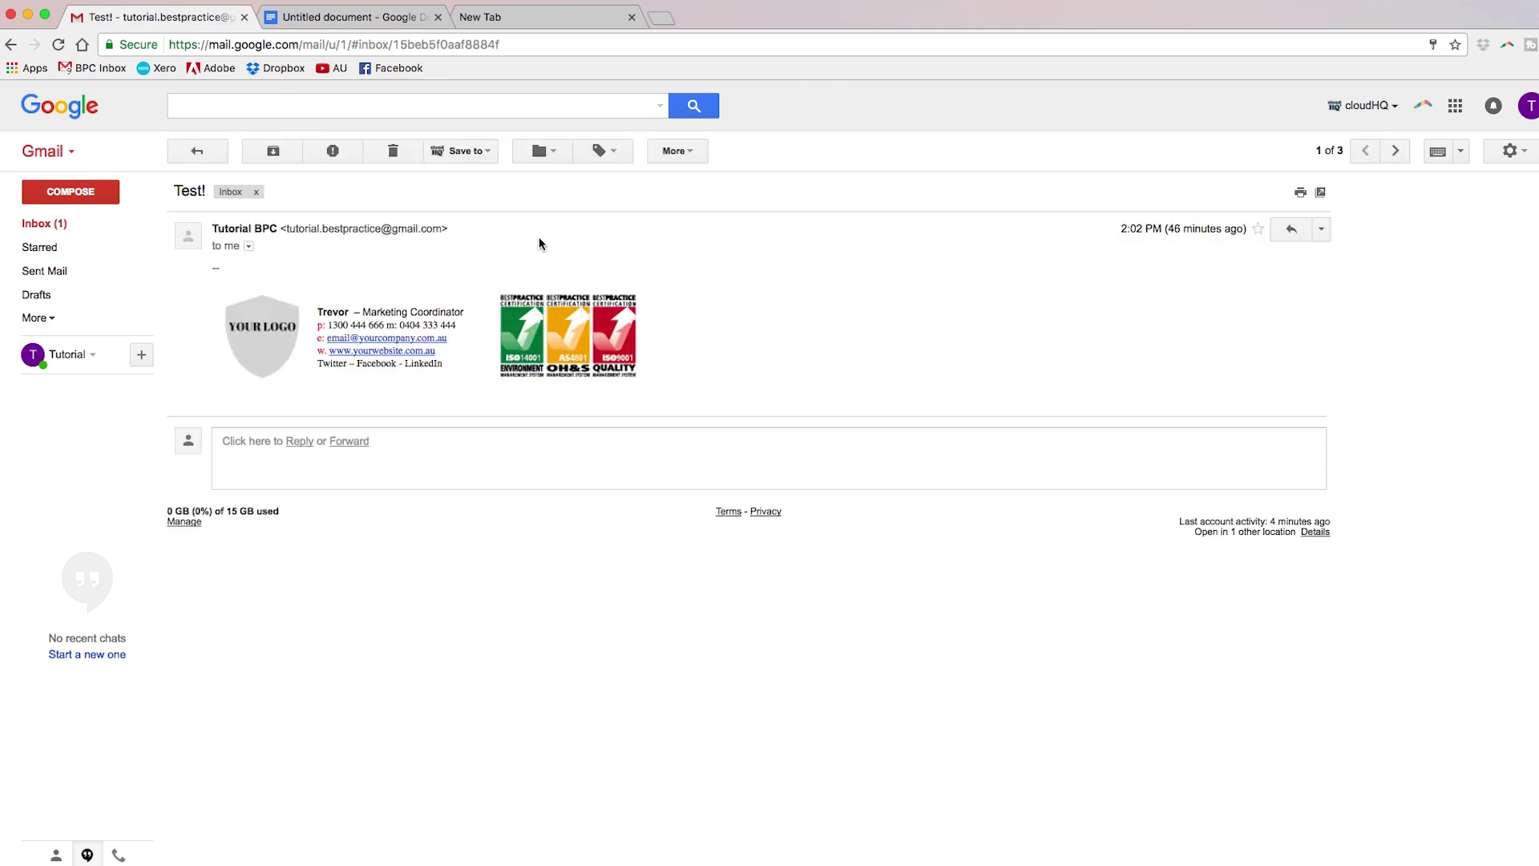
left_click_drag(221, 284, 780, 382)
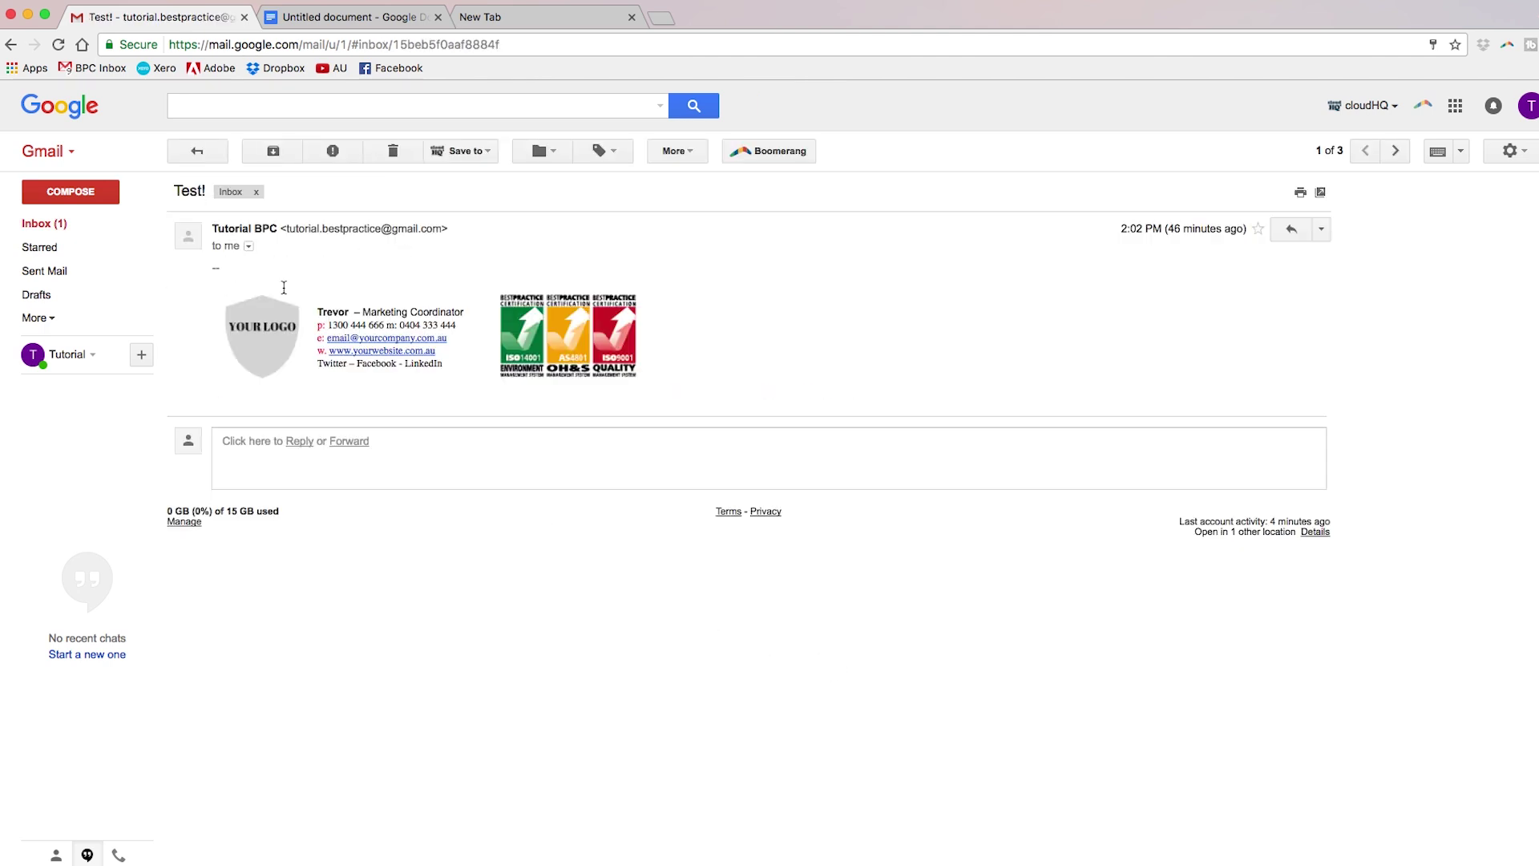
left_click(794, 388)
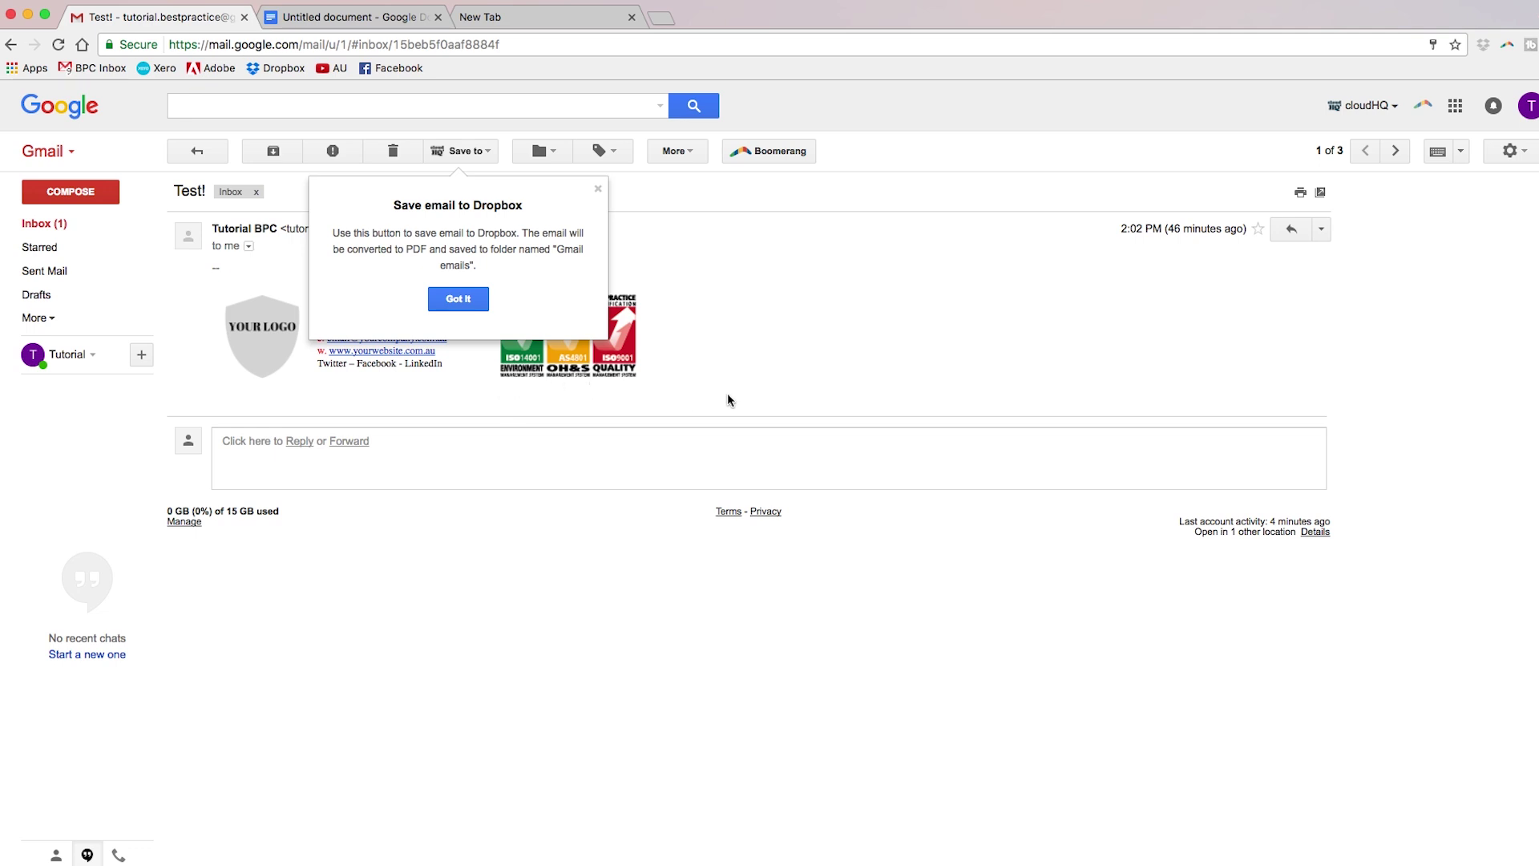
left_click(598, 190)
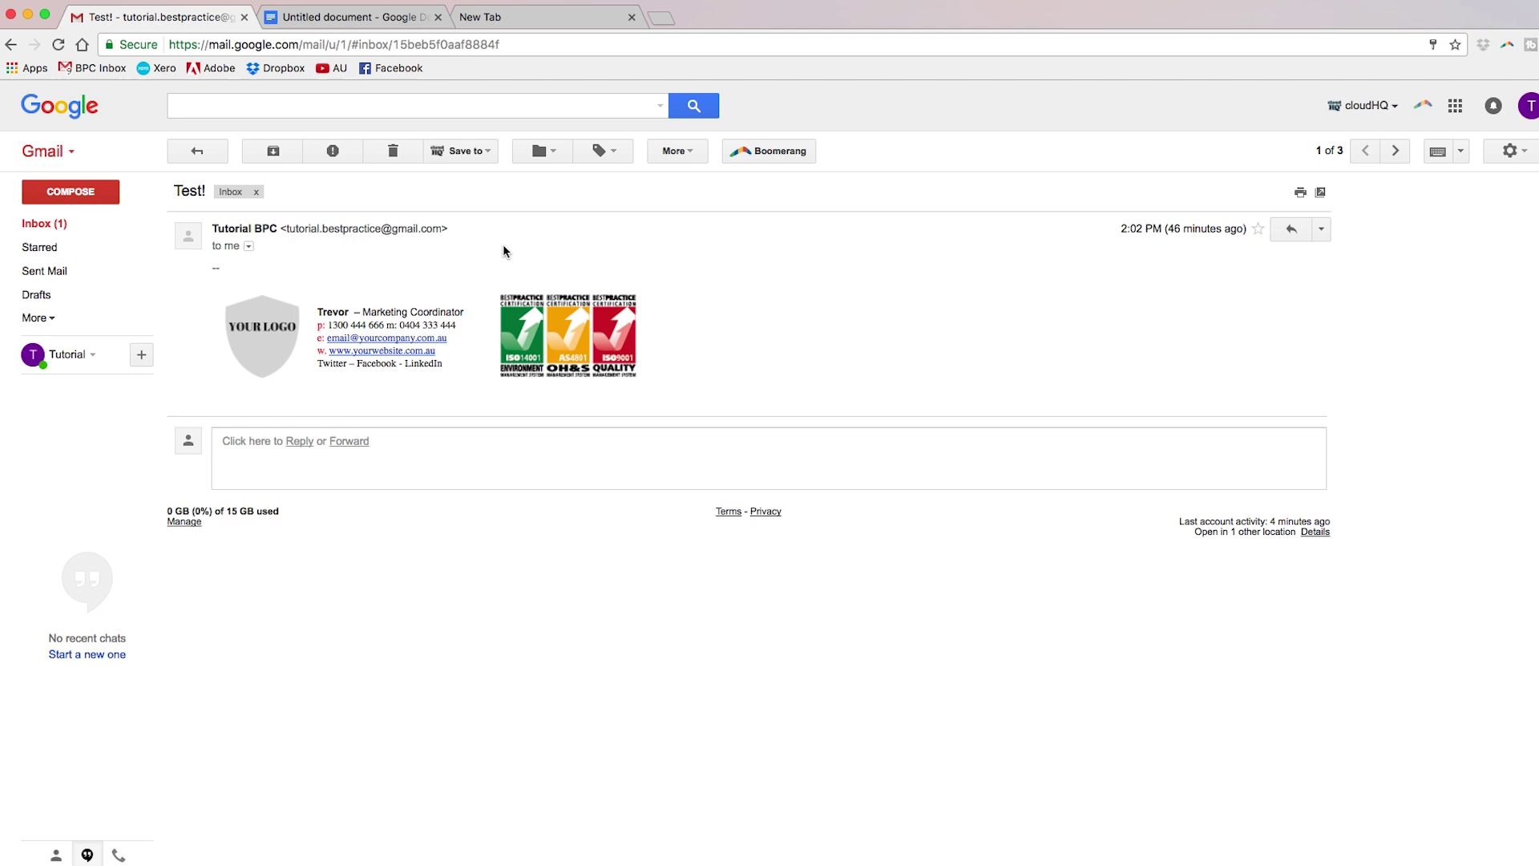